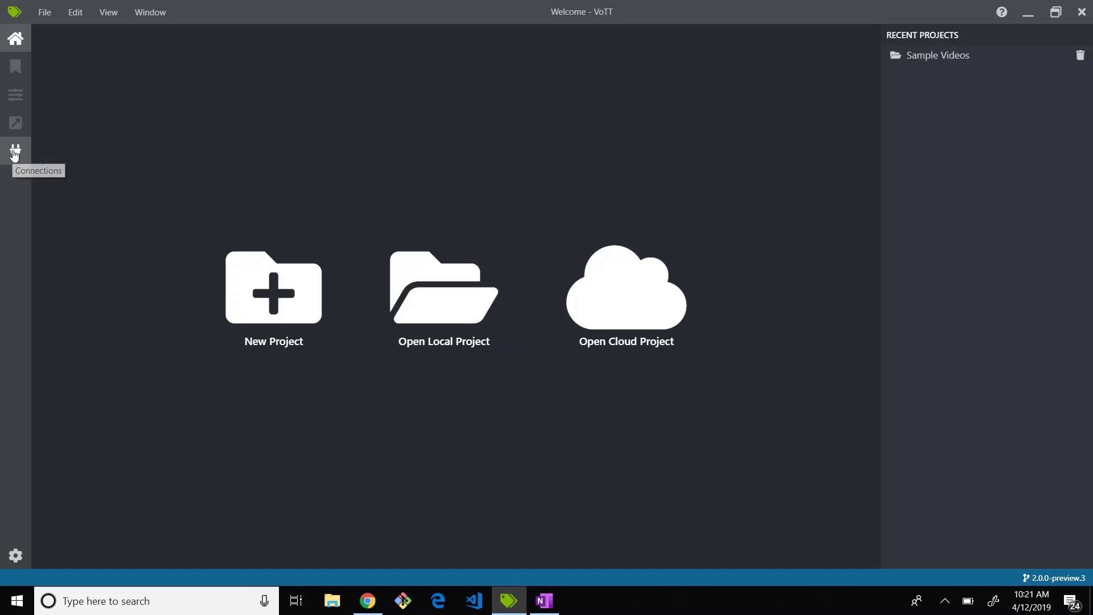
- Start a new connection that uses the Bing Image Search provider and name it "Rainforest animals bing"
{"action": "left_click", "coordinate": [14, 153]}
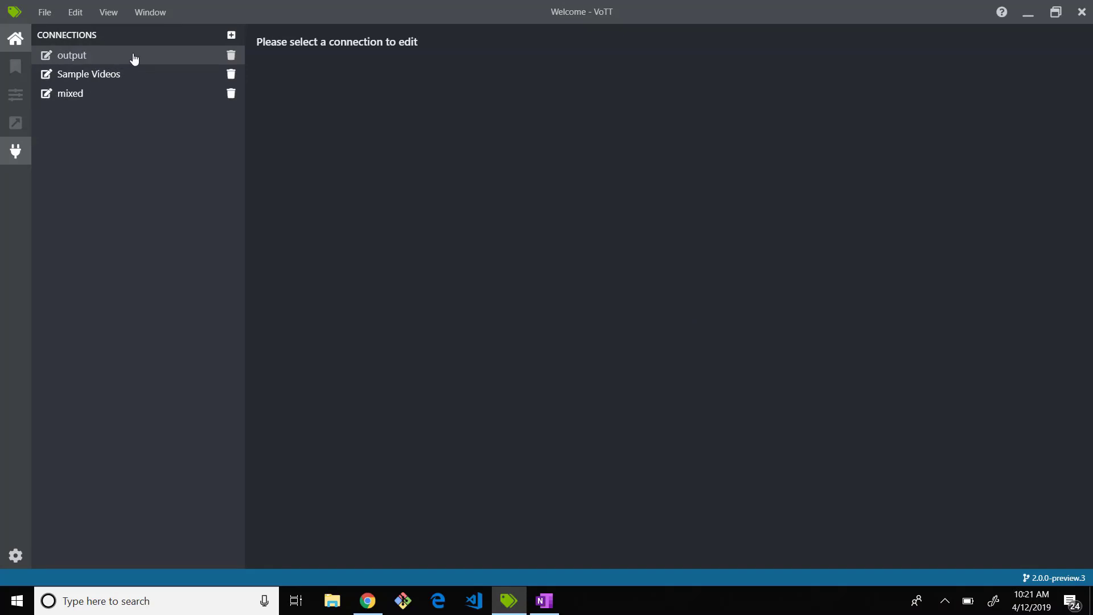
{"action": "left_click", "coordinate": [231, 36]}
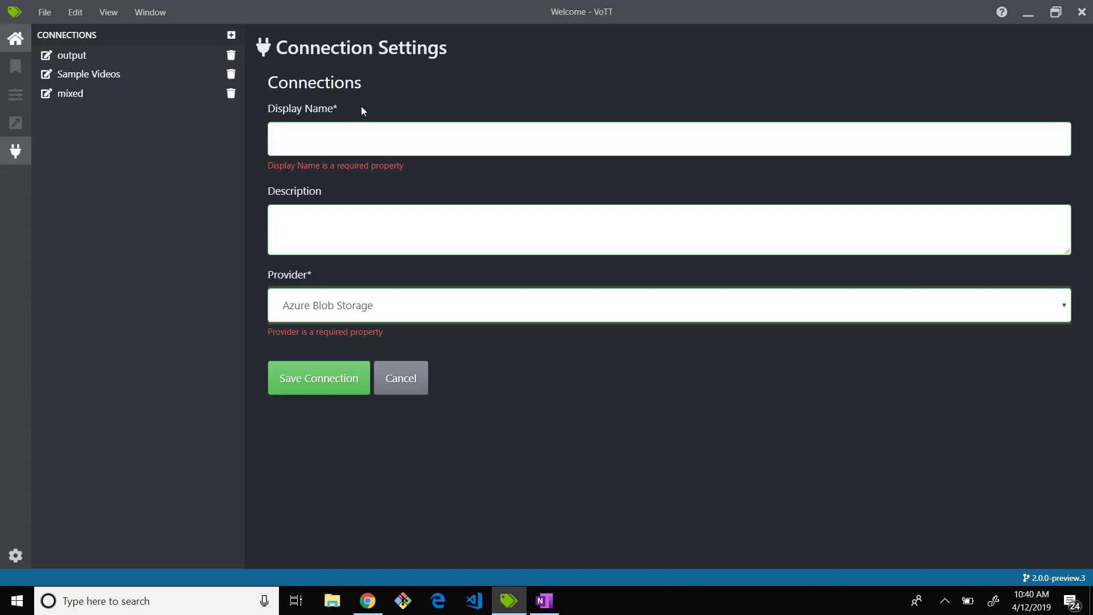
{"action": "left_click", "coordinate": [327, 306]}
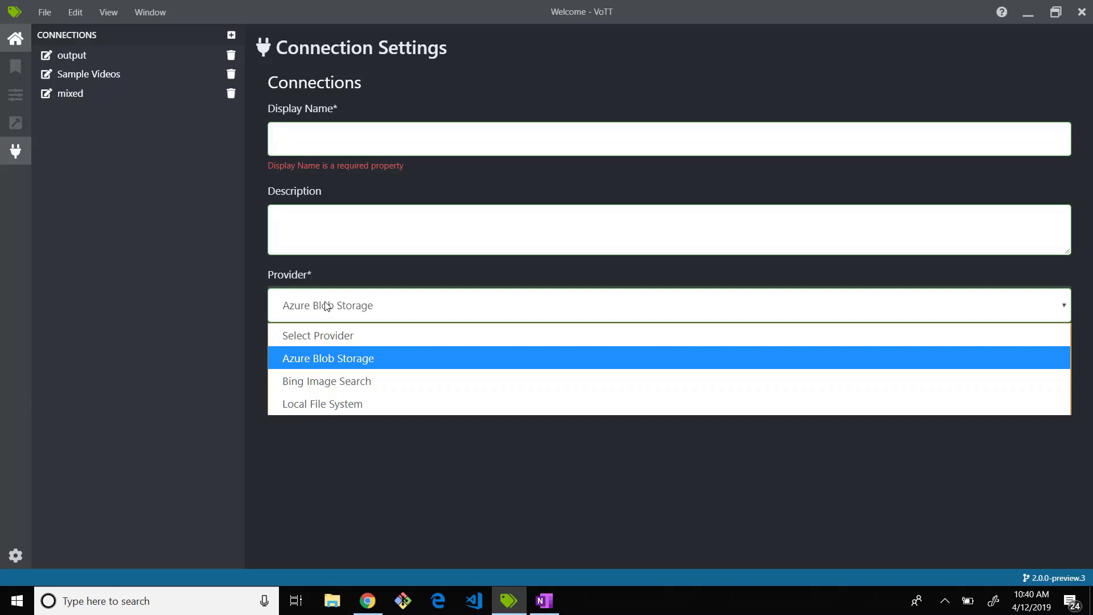
{"action": "left_click", "coordinate": [366, 379]}
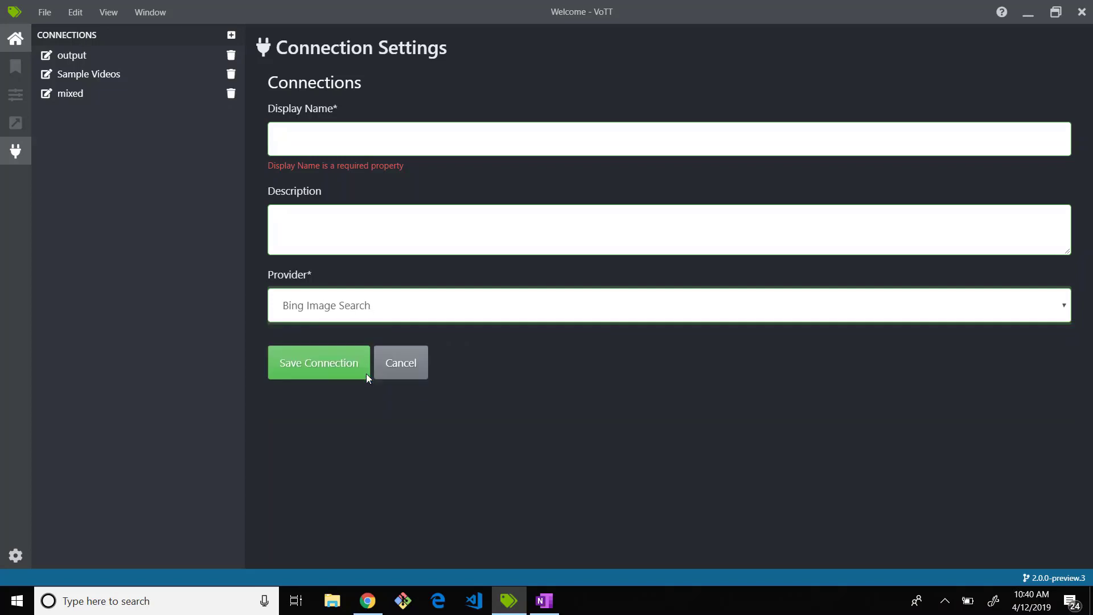
{"action": "left_click", "coordinate": [288, 140]}
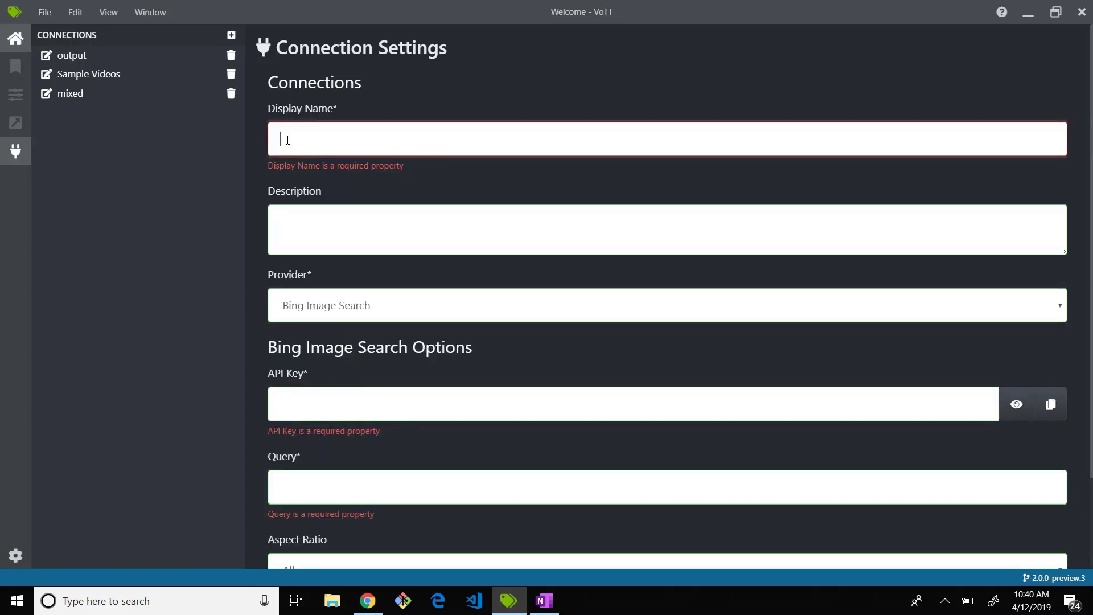
{"action": "type", "text": "Rain"}
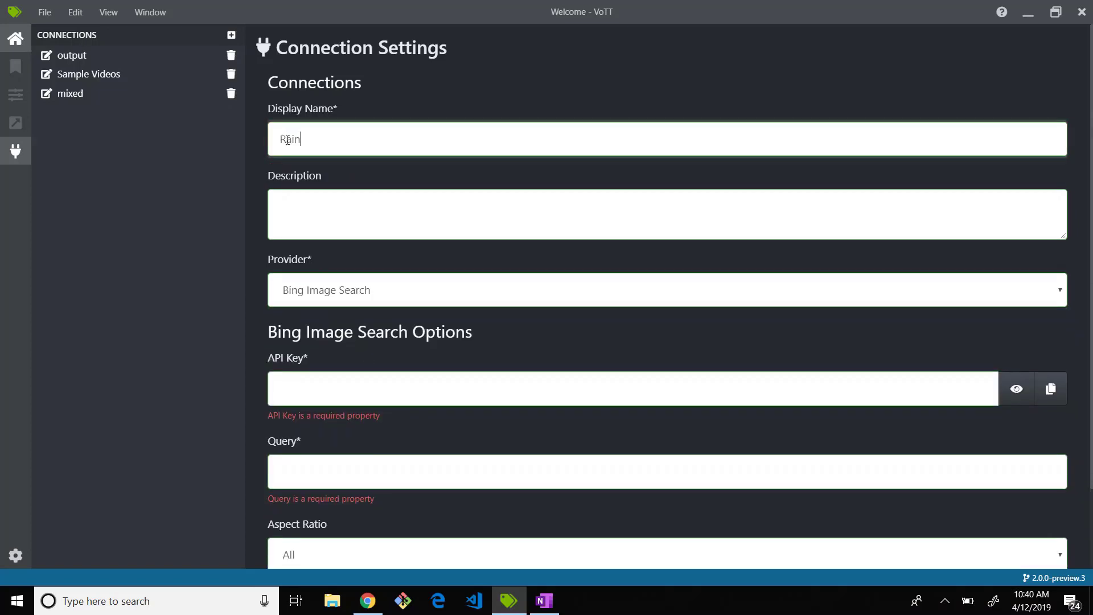
{"action": "type", "text": "forest animals bing"}
{"action": "scroll", "coordinate": [324, 417], "scroll_direction": "down", "scroll_amount": 2}
{"action": "scroll", "coordinate": [323, 415], "scroll_direction": "up", "scroll_amount": 1}
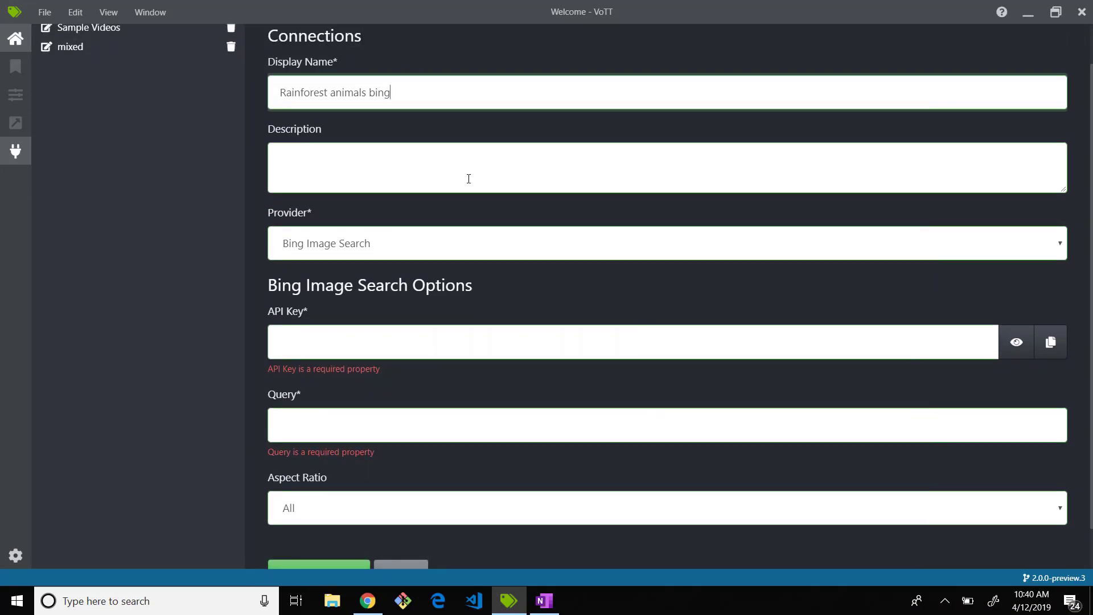
- Paste the API key into the Bing connection, set its query to "rainforest animals", and save the connection
{"action": "left_click", "coordinate": [356, 330]}
{"action": "key", "text": "ctrl+v"}
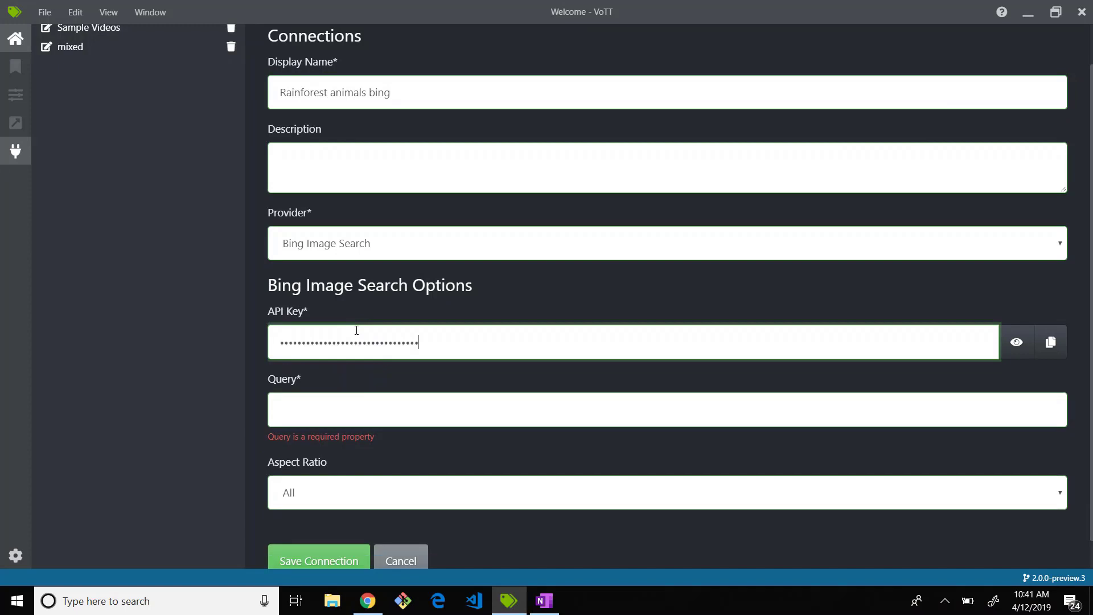
{"action": "left_click", "coordinate": [298, 420]}
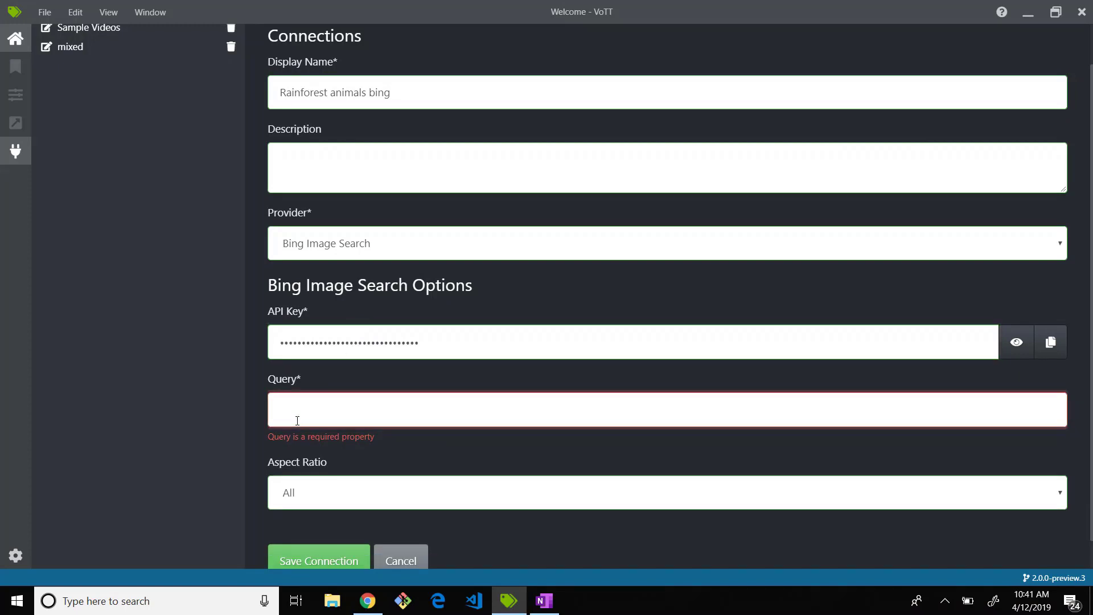
{"action": "type", "text": "rainforest"}
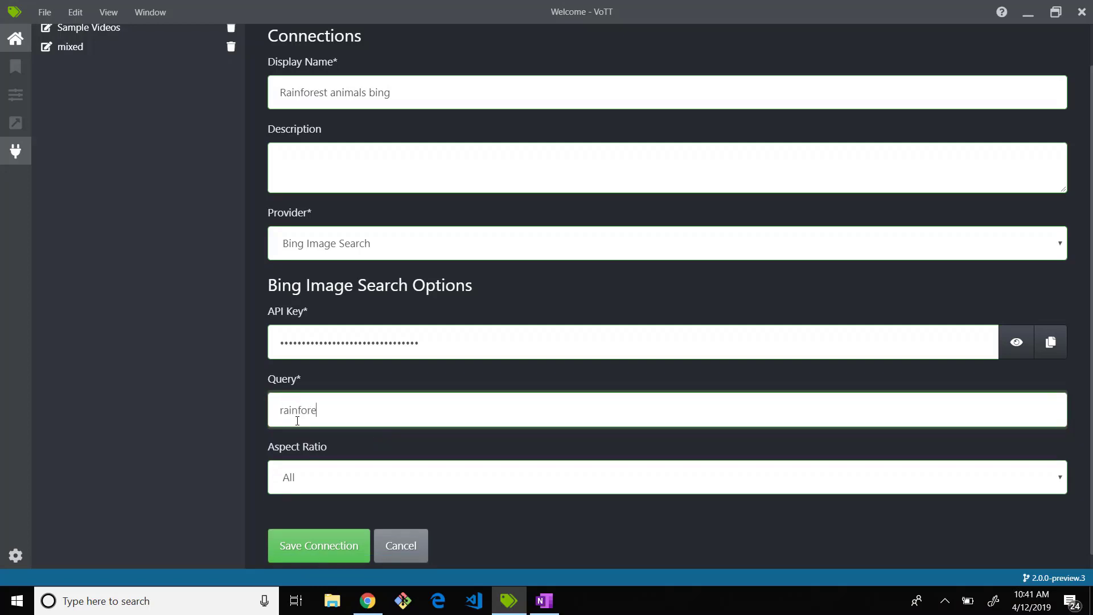
{"action": "type", "text": " animals"}
{"action": "left_click", "coordinate": [300, 552]}
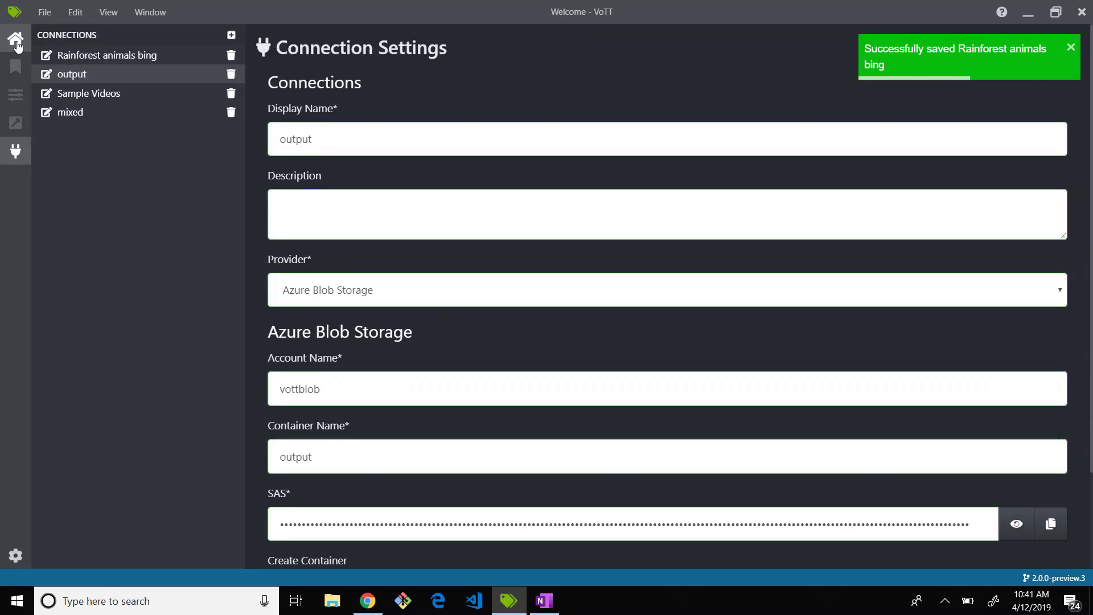
- Start a new project with the display name "Rainforest Animals"
{"action": "left_click", "coordinate": [16, 41]}
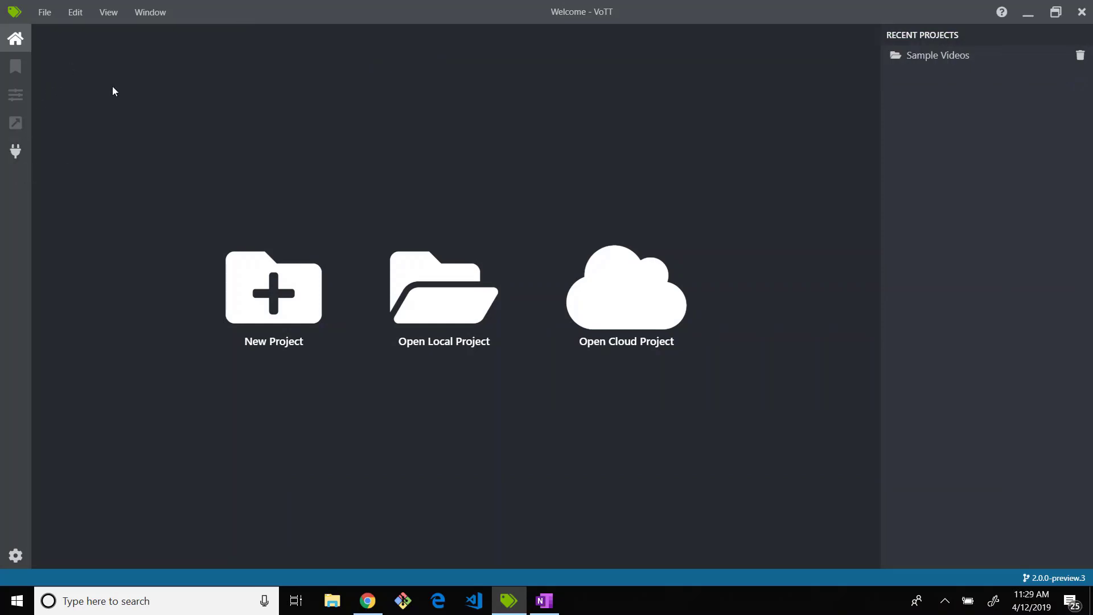
{"action": "left_click", "coordinate": [262, 299]}
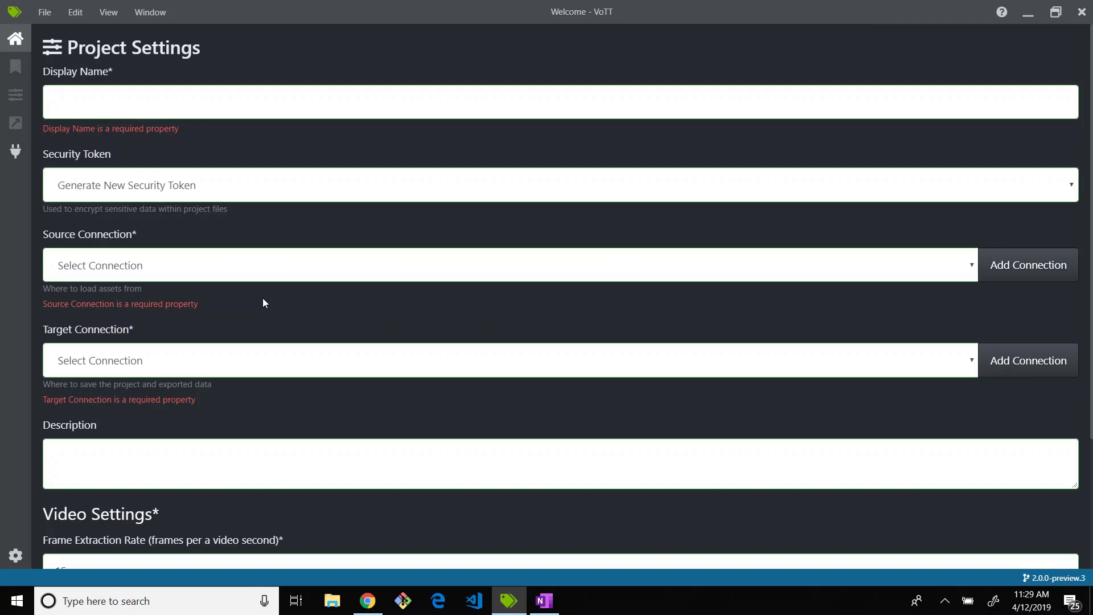
{"action": "left_click", "coordinate": [110, 96]}
{"action": "type", "text": "R"}
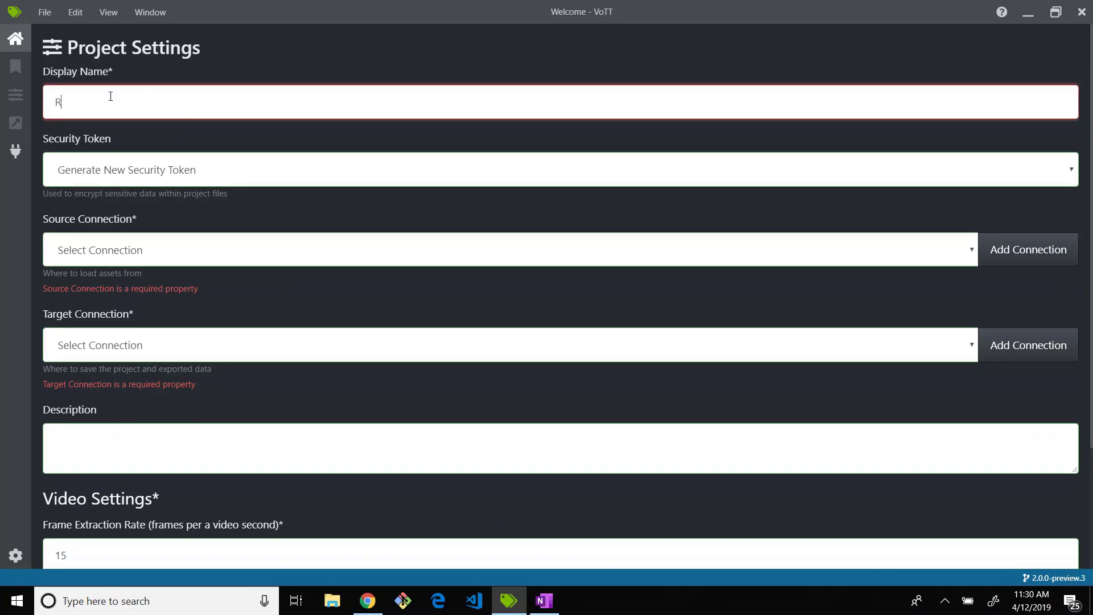
{"action": "type", "text": "ainforest Animals"}
- Set the project's source connection to "Rainforest animals bing" and its target connection to "output"
{"action": "left_click", "coordinate": [137, 261]}
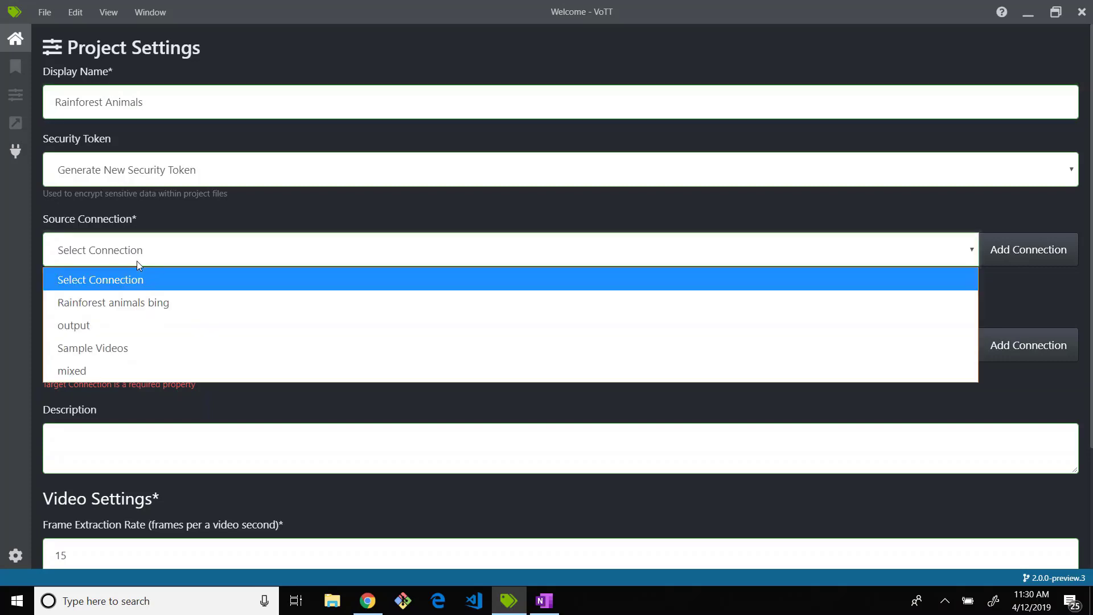
{"action": "left_click", "coordinate": [129, 302]}
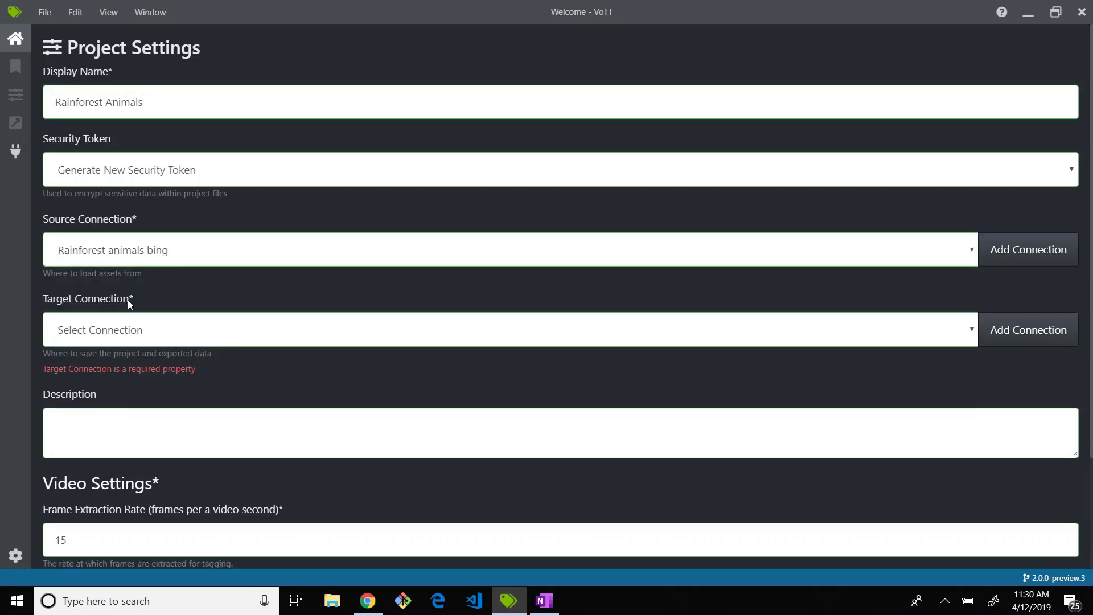
{"action": "left_click", "coordinate": [160, 324]}
{"action": "left_click", "coordinate": [115, 381]}
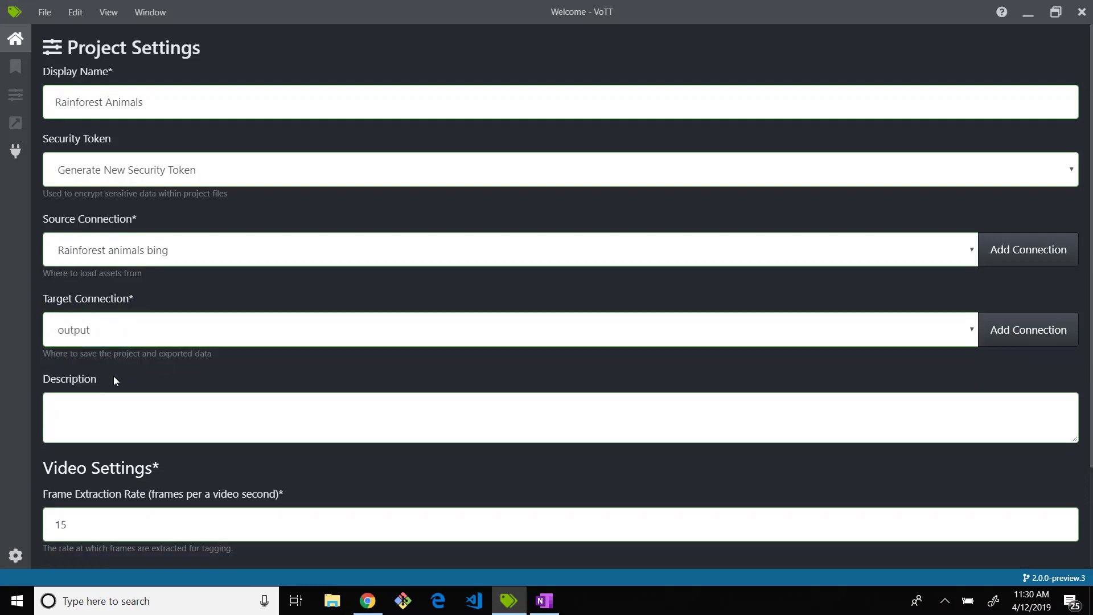
- Add the tags jaguar, monkey and tiger to the project and save it
{"action": "scroll", "coordinate": [128, 376], "scroll_direction": "down", "scroll_amount": 3}
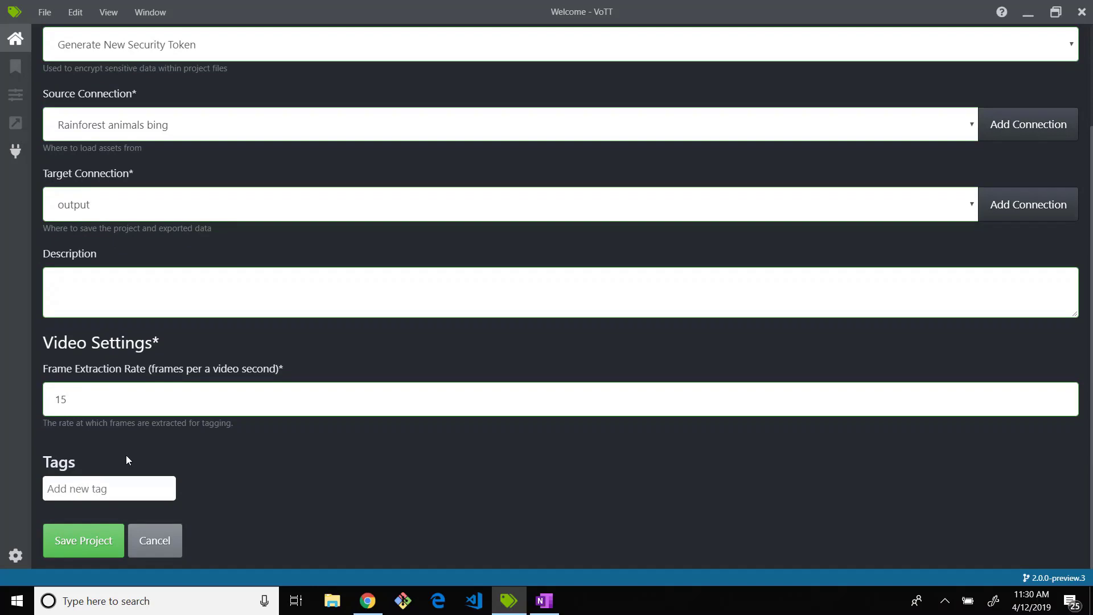
{"action": "left_click", "coordinate": [99, 484]}
{"action": "type", "text": "jaguar"}
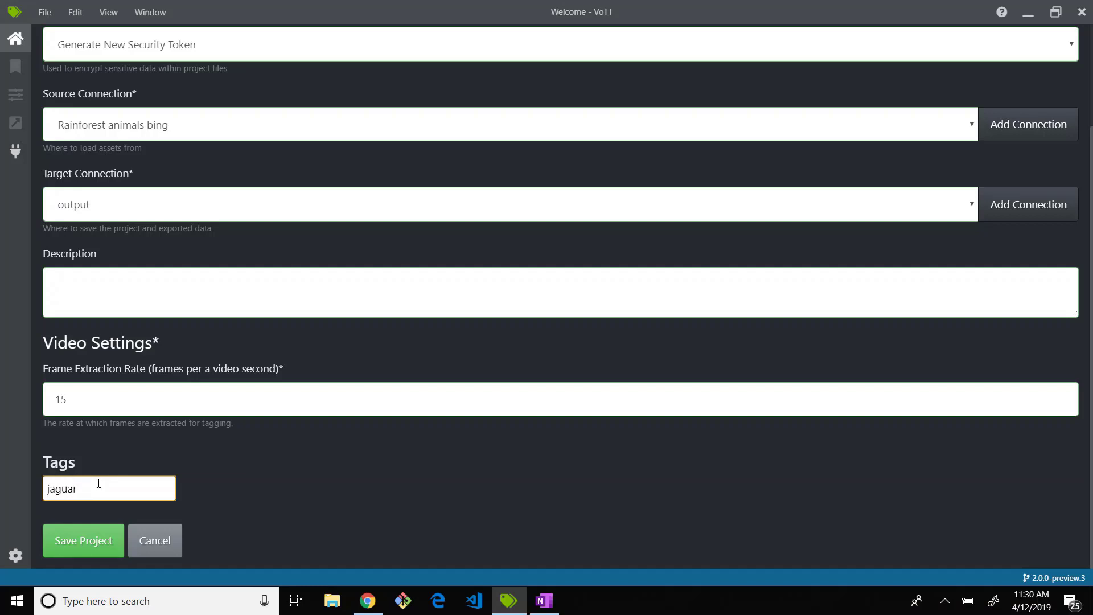
{"action": "key", "text": "Return"}
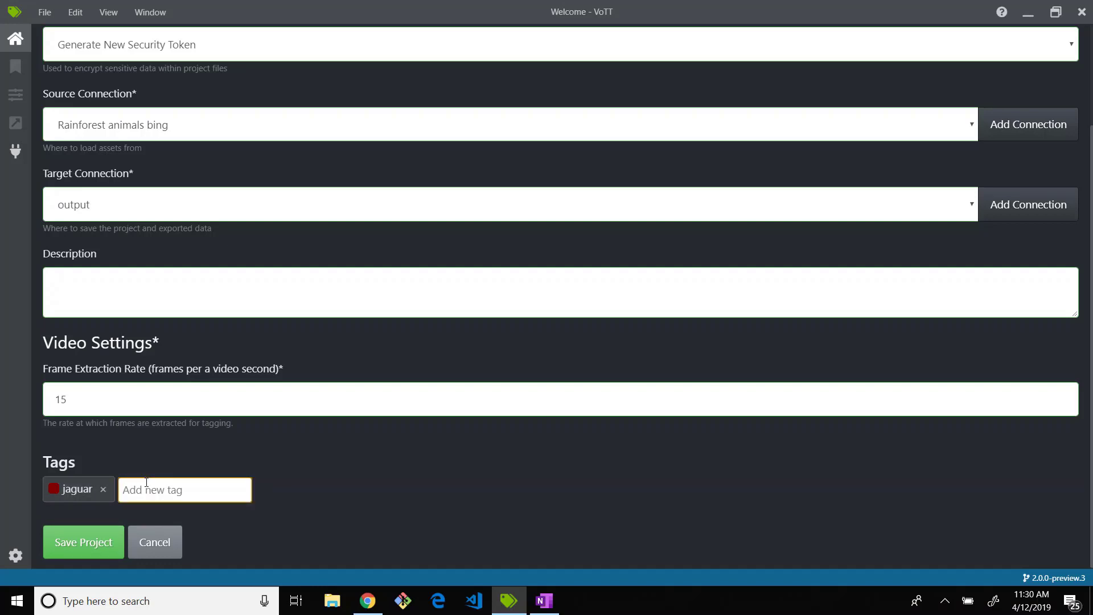
{"action": "type", "text": "monkey"}
{"action": "key", "text": "Return"}
{"action": "type", "text": "tiger"}
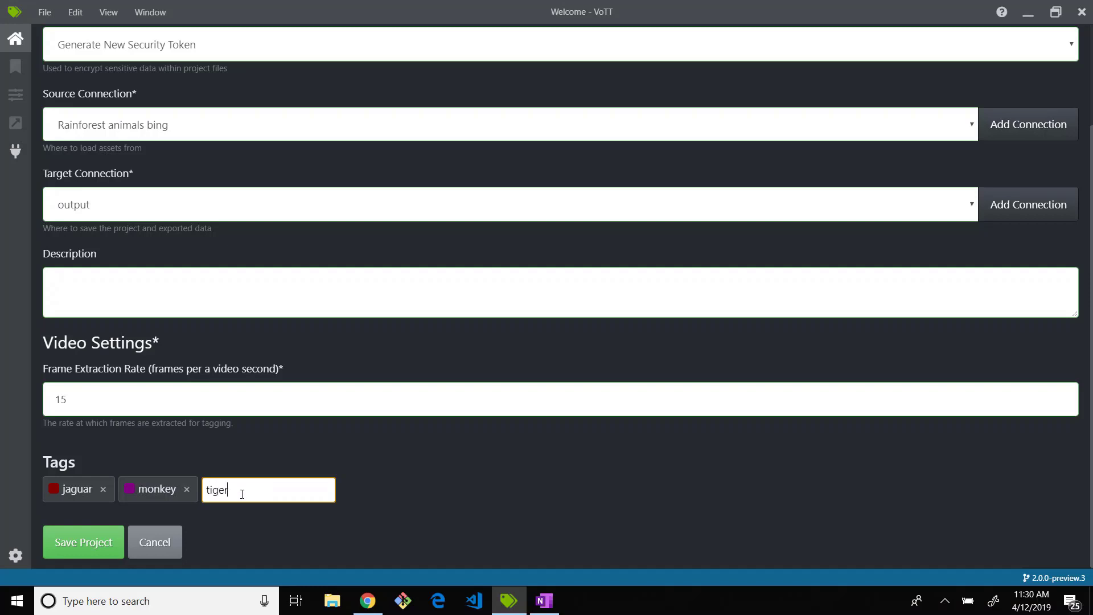
{"action": "key", "text": "Return"}
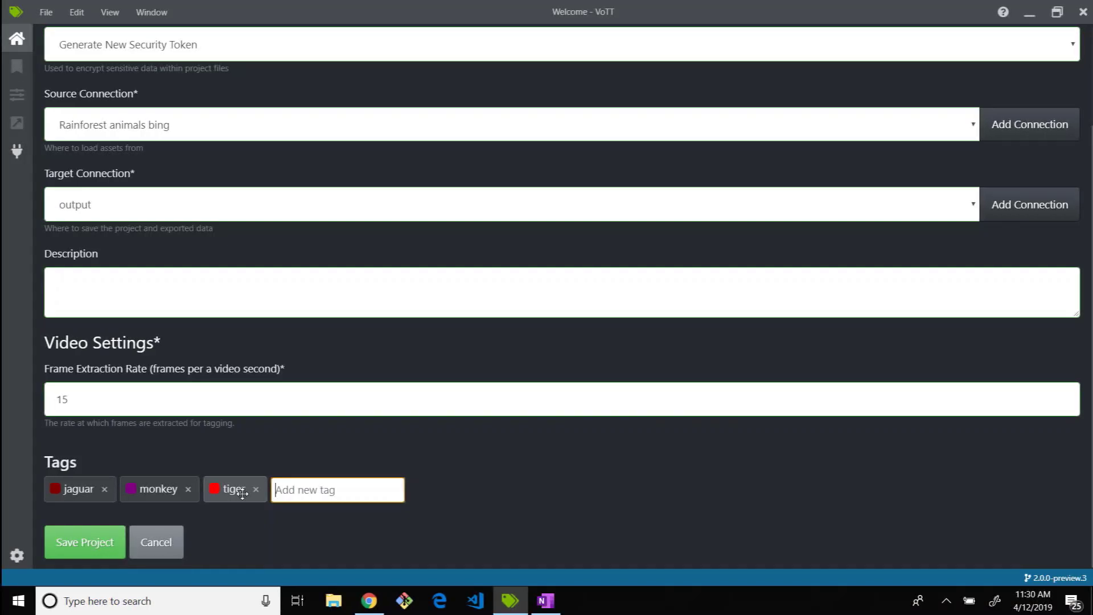
{"action": "left_click", "coordinate": [85, 541]}
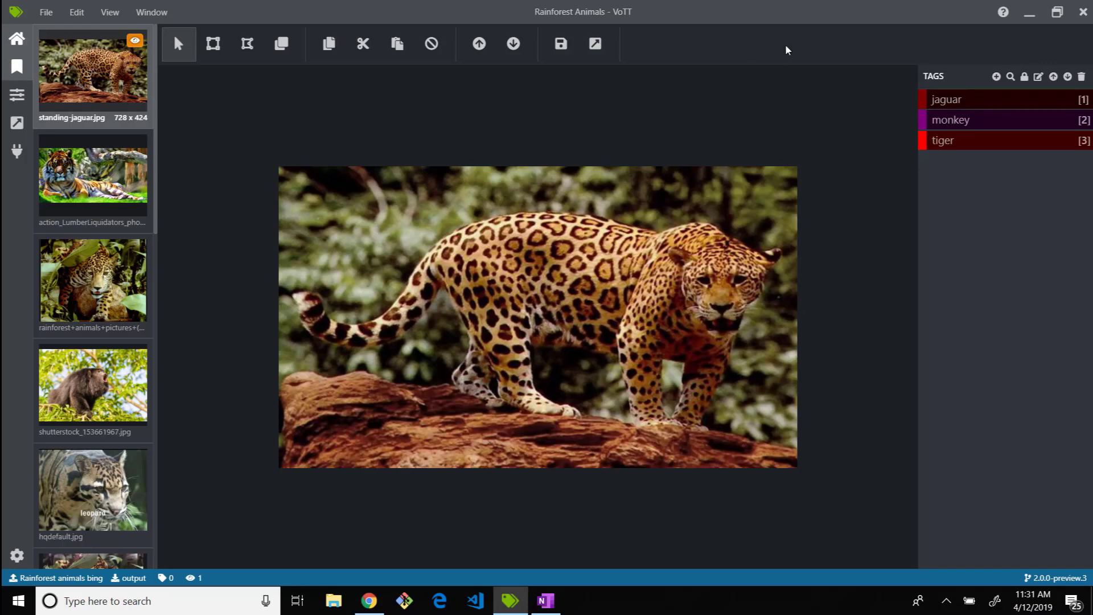
- Check the keyboard shortcut help, and mark the whole animal in standing-jaguar.jpg with a rectangular region tagged jaguar
{"action": "left_click", "coordinate": [1002, 12]}
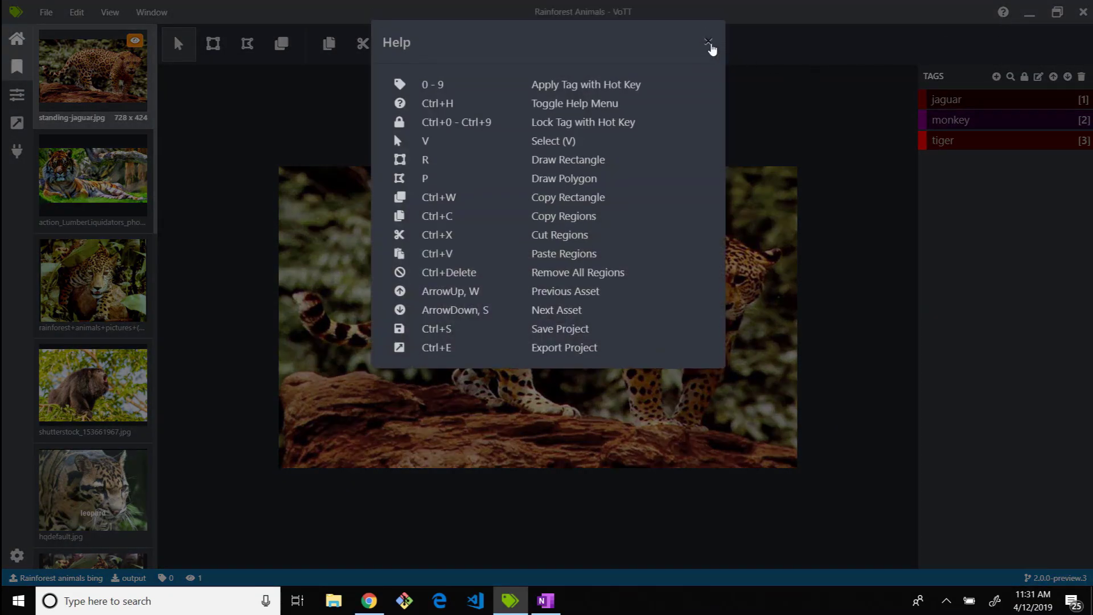
{"action": "left_click", "coordinate": [711, 49]}
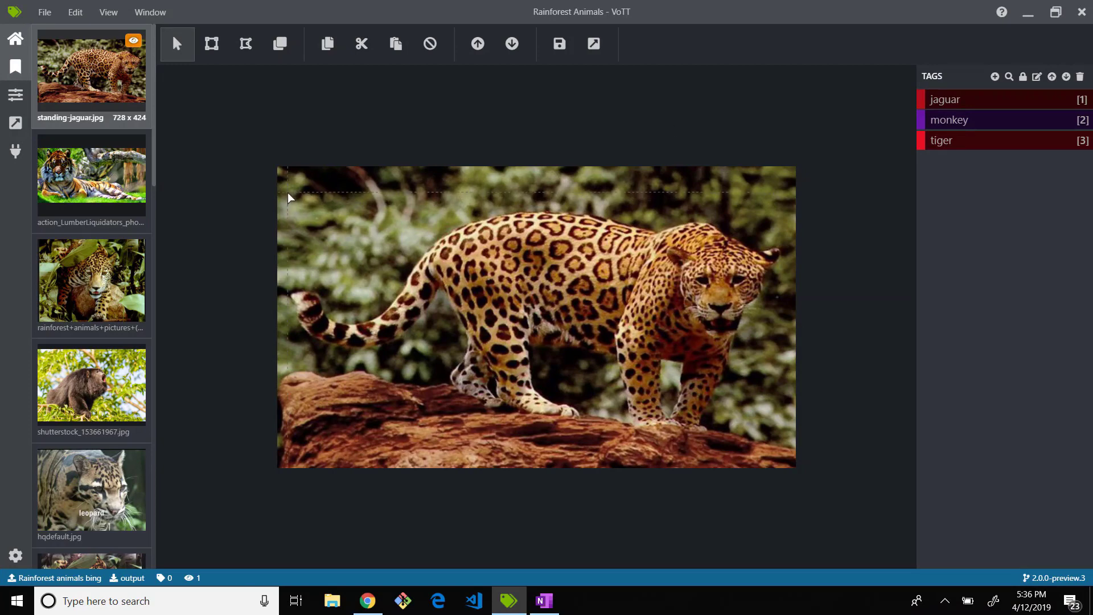
{"action": "mouse_move", "coordinate": [287, 192]}
{"action": "left_mouse_down"}
{"action": "mouse_move", "coordinate": [441, 349]}
{"action": "mouse_move", "coordinate": [782, 431]}
{"action": "left_mouse_up"}
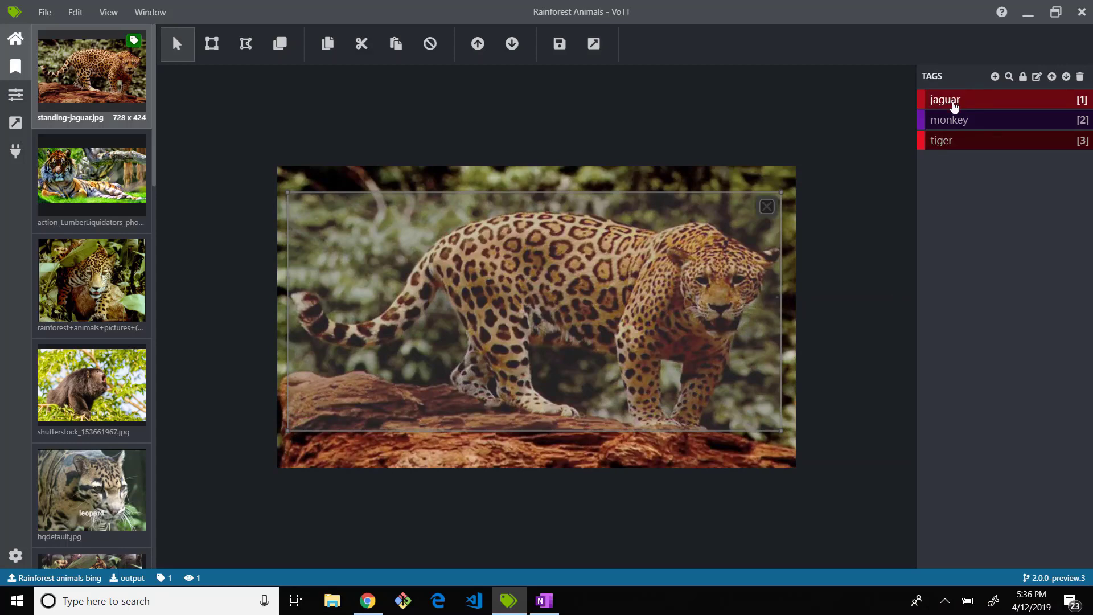
{"action": "left_click", "coordinate": [953, 106]}
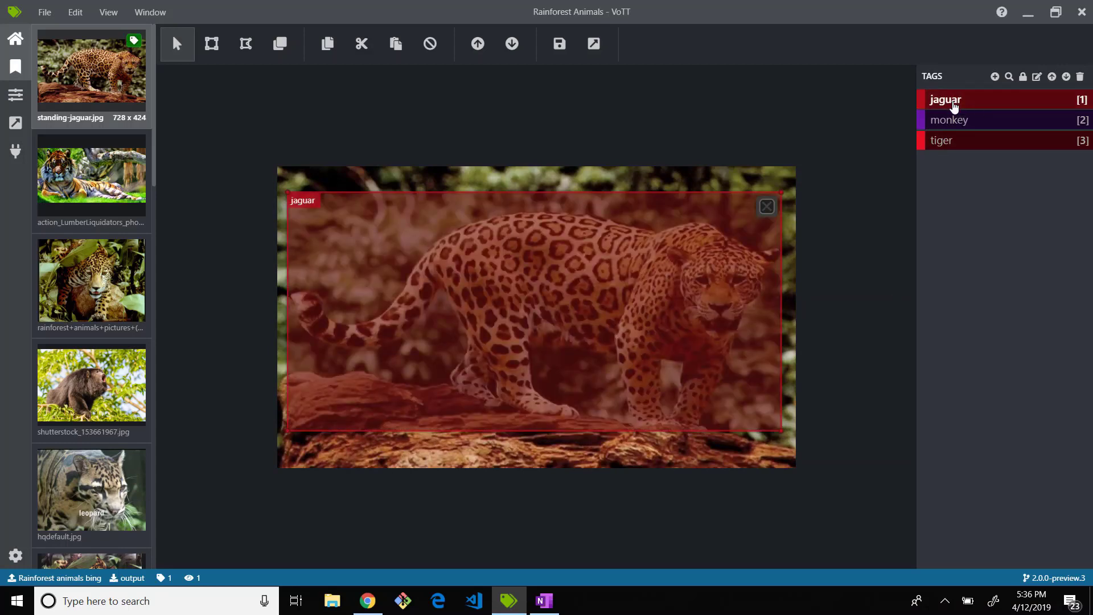
- Mark the lying tiger in the second image with a rectangular region tagged tiger
{"action": "key", "text": "Down"}
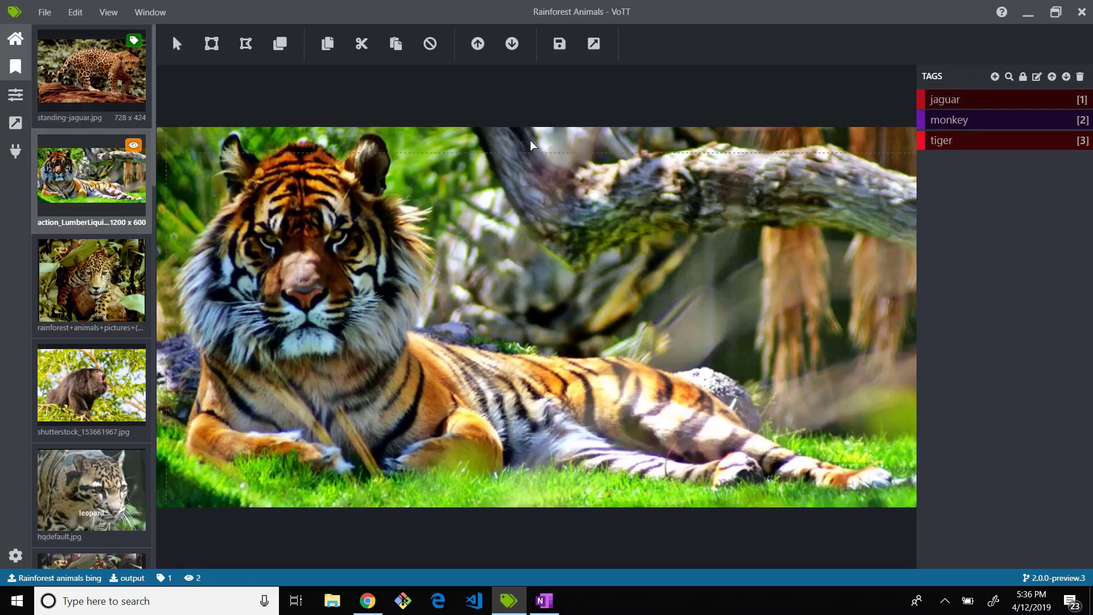
{"action": "left_click_drag", "start_coordinate": [171, 137], "coordinate": [903, 494]}
{"action": "key", "text": "3"}
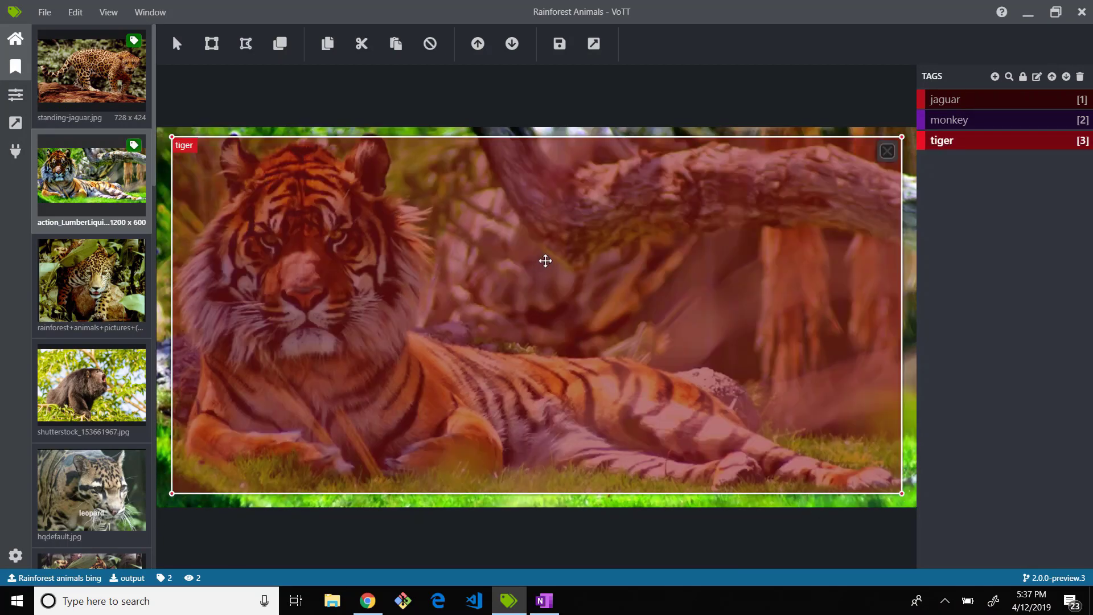
- Mark the jaguar among the leaves in the third image with a rectangular region tagged jaguar
{"action": "key", "text": "Up"}
{"action": "key", "text": "Down"}
{"action": "key", "text": "Down"}
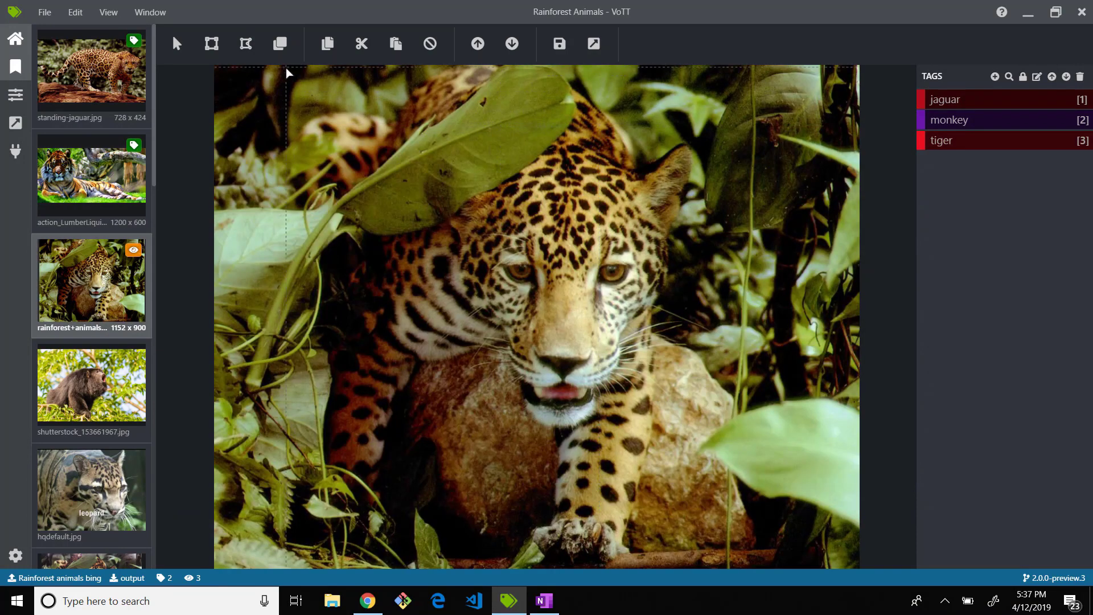
{"action": "mouse_move", "coordinate": [286, 67]}
{"action": "left_mouse_down"}
{"action": "mouse_move", "coordinate": [827, 556]}
{"action": "mouse_move", "coordinate": [736, 552]}
{"action": "mouse_move", "coordinate": [719, 568]}
{"action": "mouse_move", "coordinate": [696, 563]}
{"action": "left_mouse_up"}
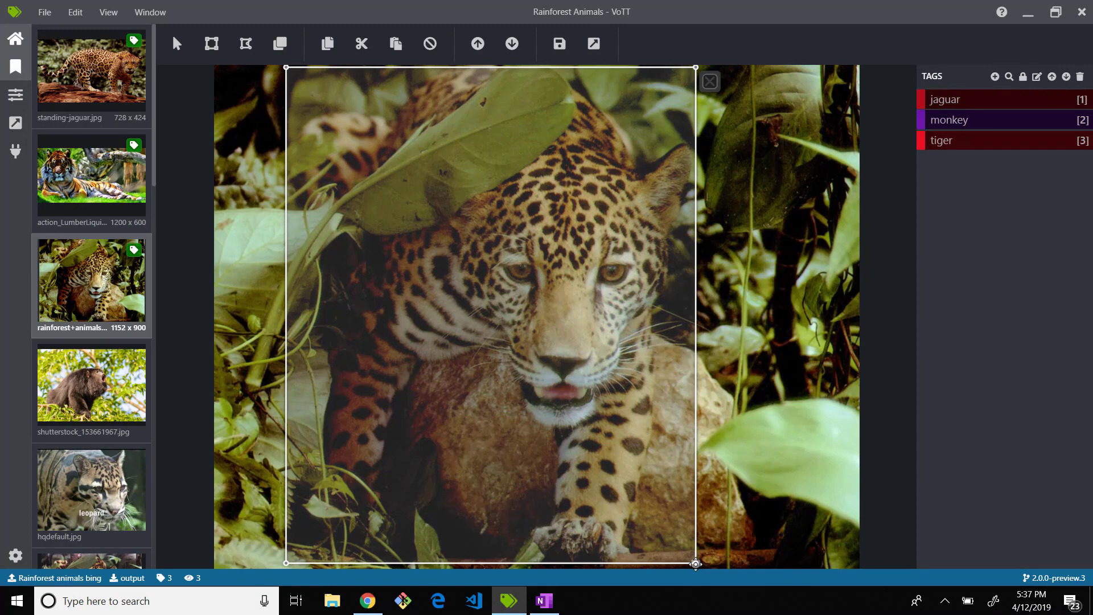
{"action": "key", "text": "1"}
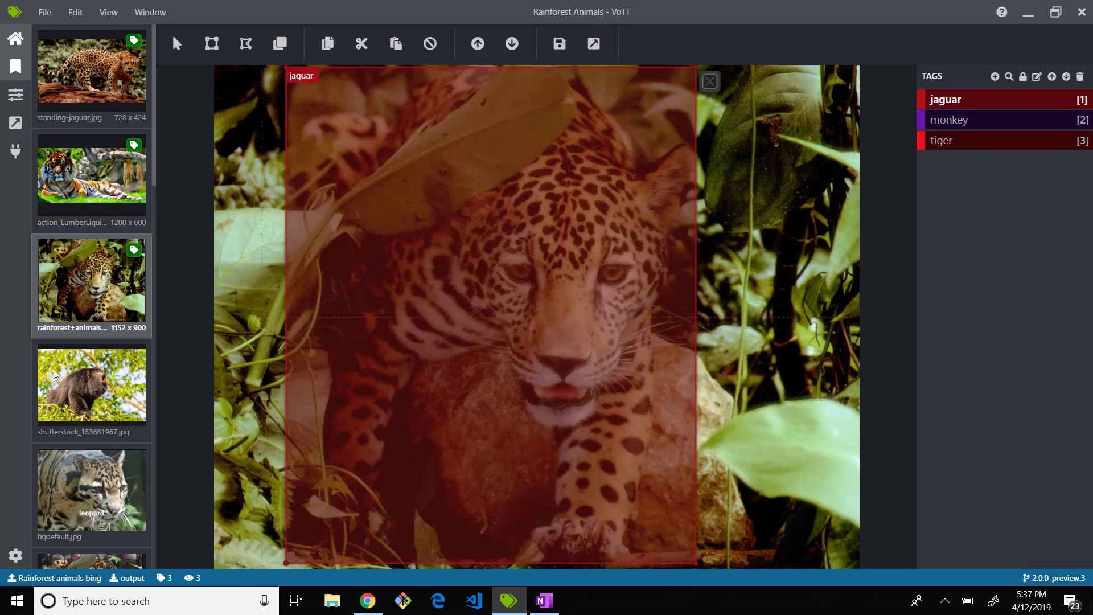
- Open the orange and blue frog image and add a frog tag to the project
{"action": "scroll", "coordinate": [94, 476], "scroll_direction": "down", "scroll_amount": 3}
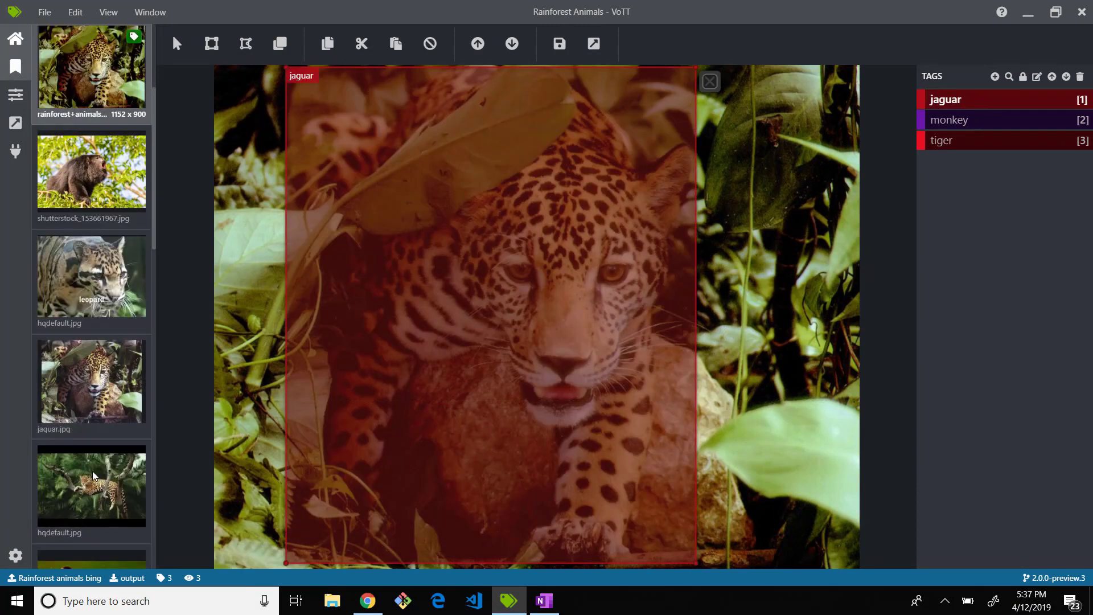
{"action": "scroll", "coordinate": [94, 476], "scroll_direction": "down", "scroll_amount": 2}
{"action": "left_click", "coordinate": [103, 448]}
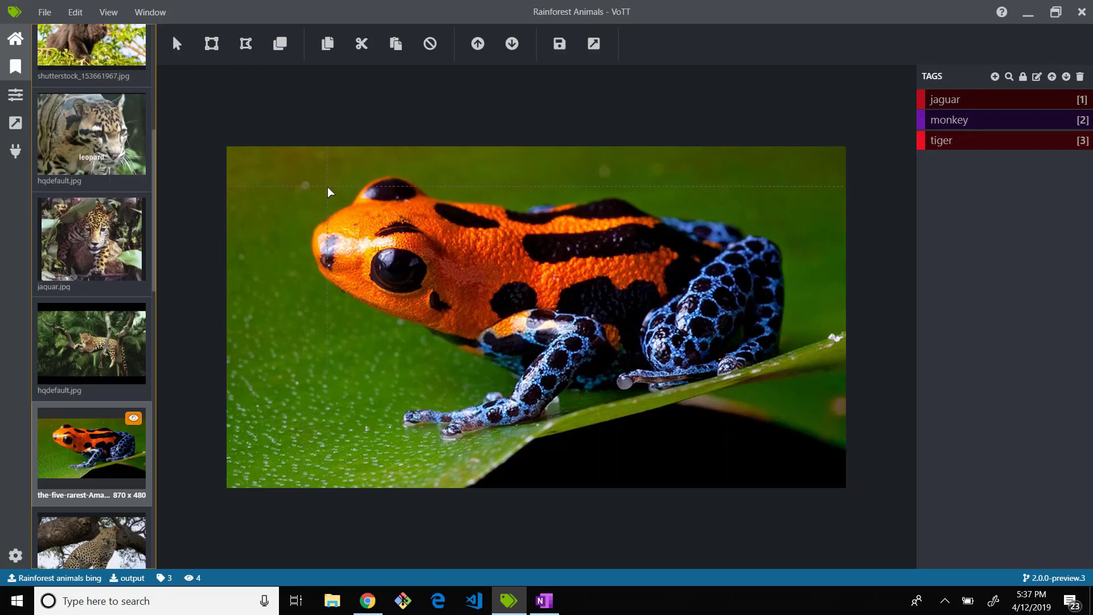
{"action": "left_click", "coordinate": [995, 78]}
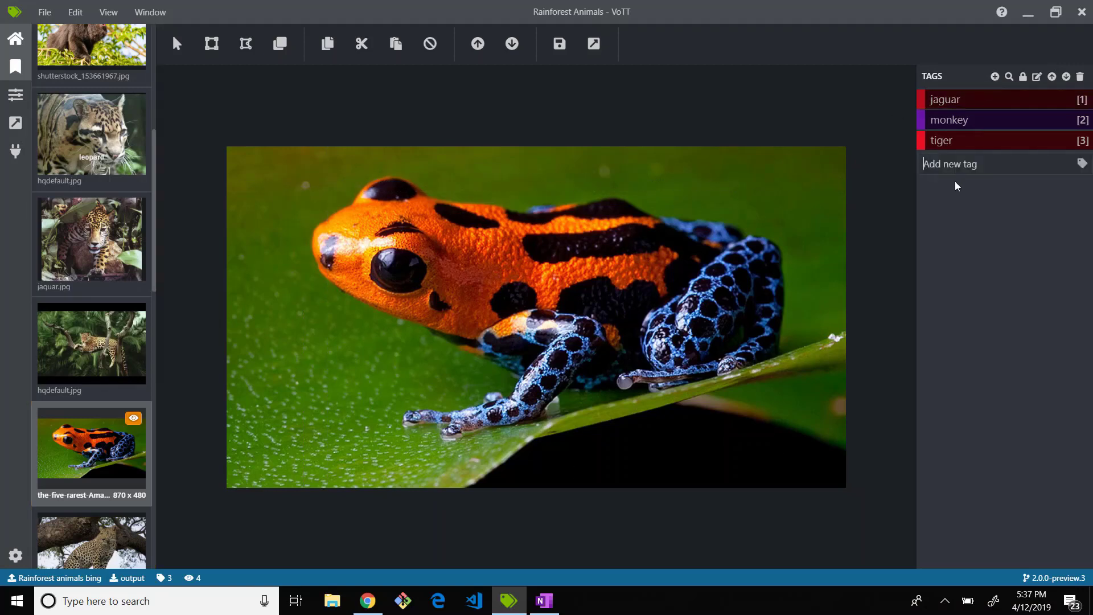
{"action": "type", "text": "frog"}
{"action": "key", "text": "Return"}
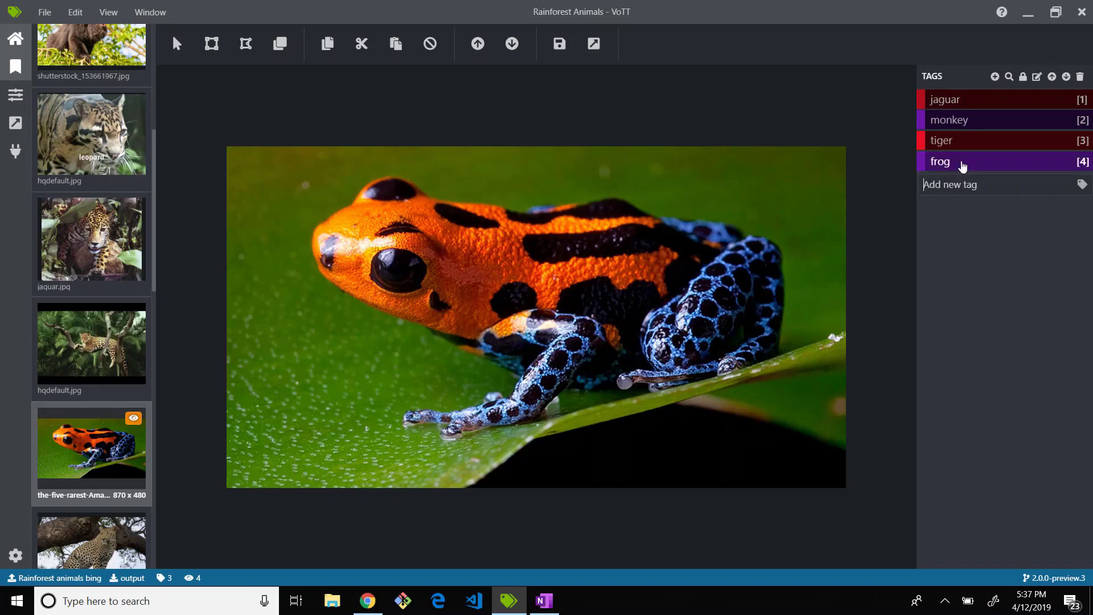
- Recolour the frog tag blue and mark the whole frog in the image with a rectangular region tagged frog
{"action": "left_click", "coordinate": [921, 166]}
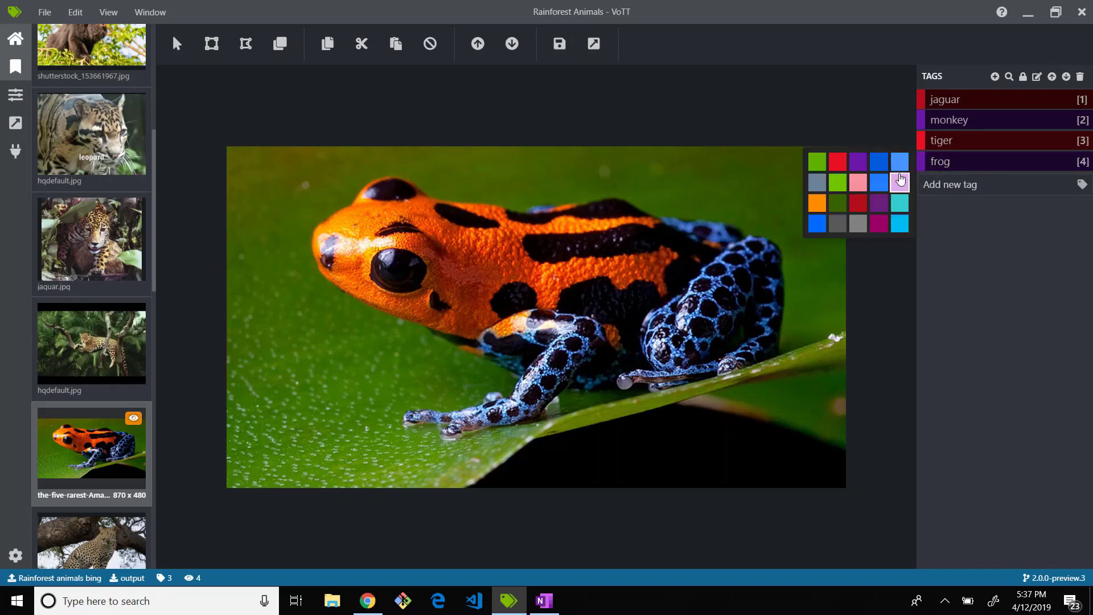
{"action": "left_click", "coordinate": [879, 183]}
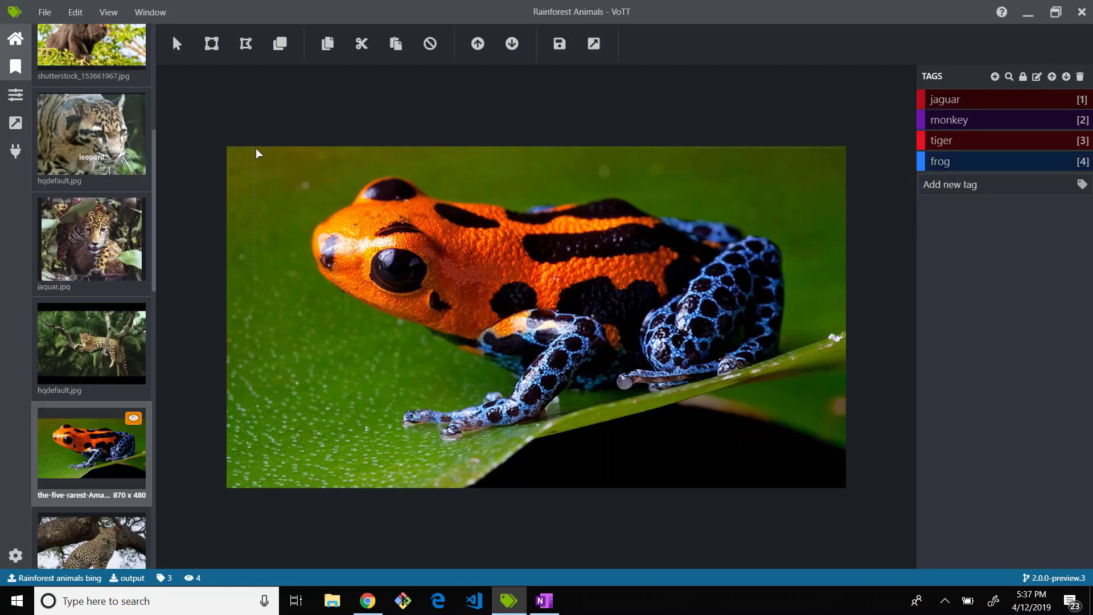
{"action": "left_click_drag", "start_coordinate": [289, 161], "coordinate": [789, 448]}
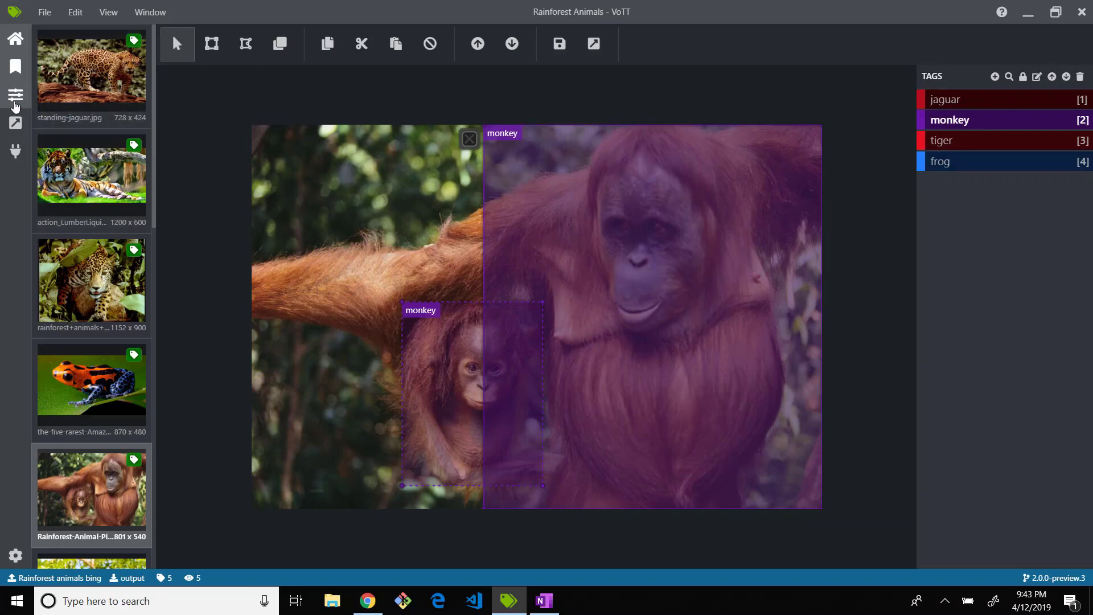
- Check the project metrics in the project settings, and set the export provider to Azure Custom Vision Service
{"action": "left_click", "coordinate": [16, 94]}
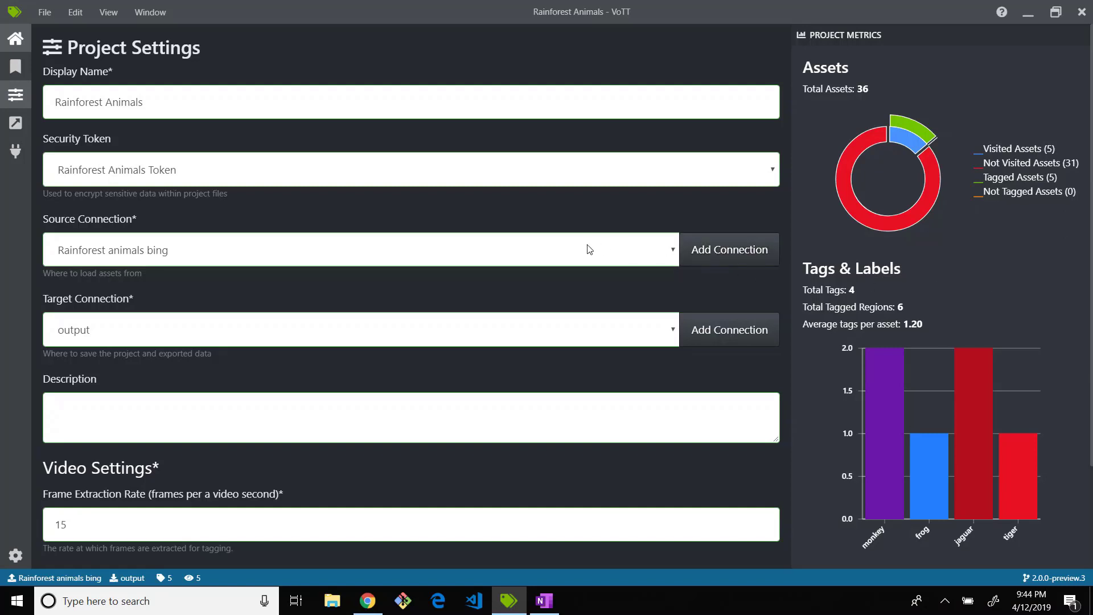
{"action": "left_click", "coordinate": [16, 122]}
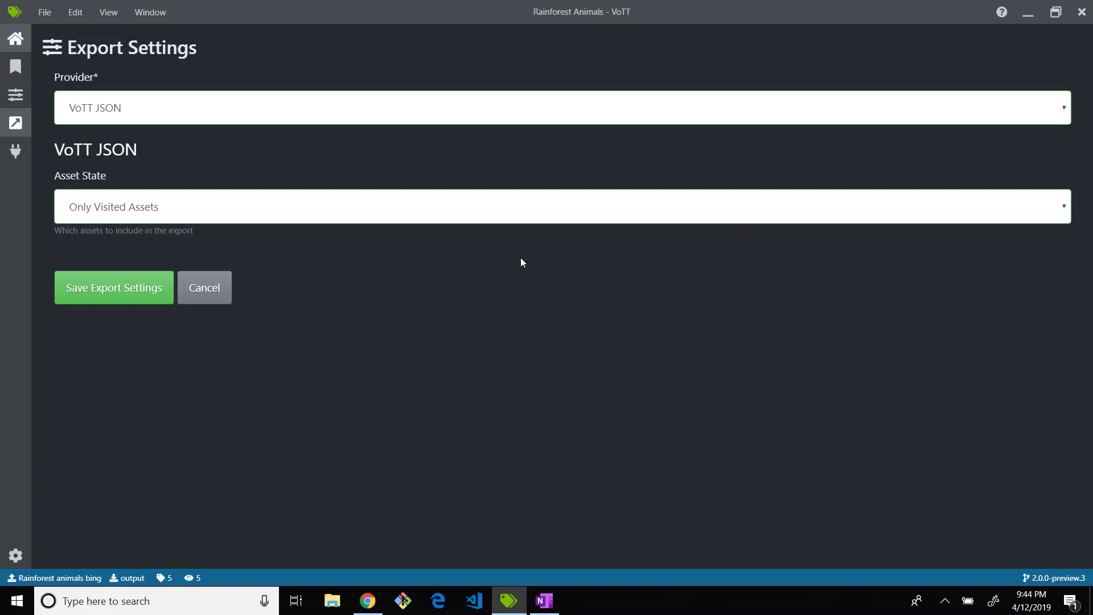
{"action": "left_click", "coordinate": [425, 108]}
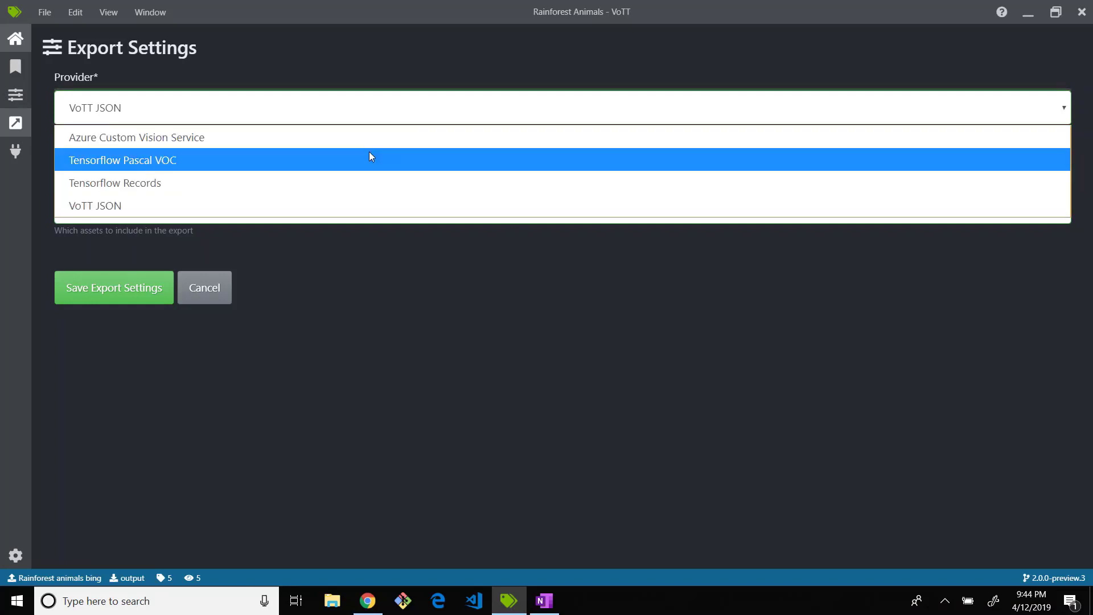
{"action": "left_click", "coordinate": [365, 142]}
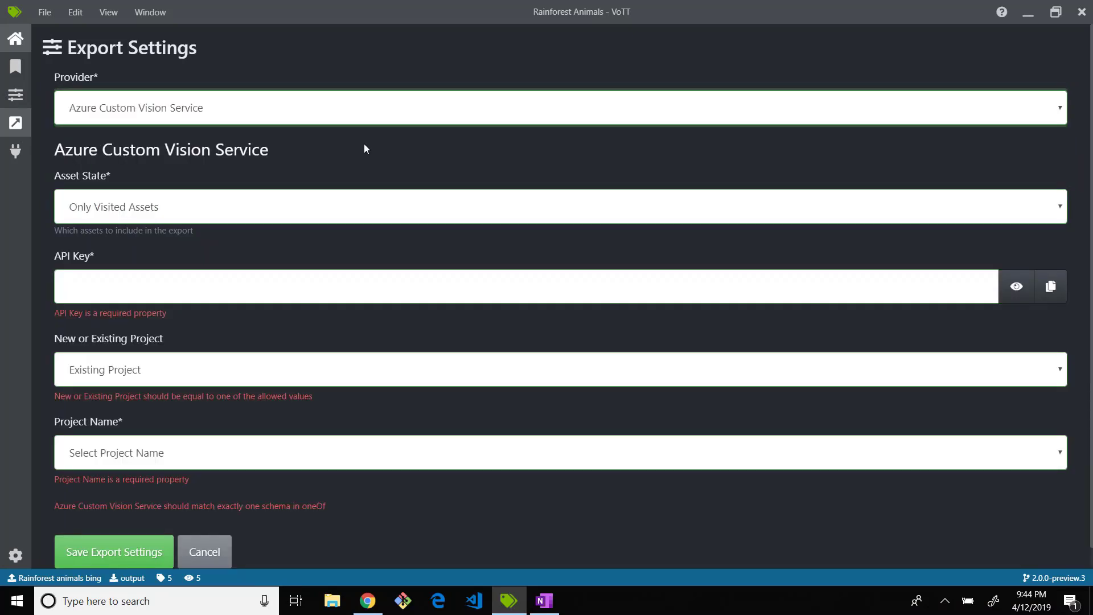
- Paste the API key into the export settings and choose a new project named Rainforest Animals
{"action": "left_click", "coordinate": [159, 275]}
{"action": "key", "text": "ctrl+v"}
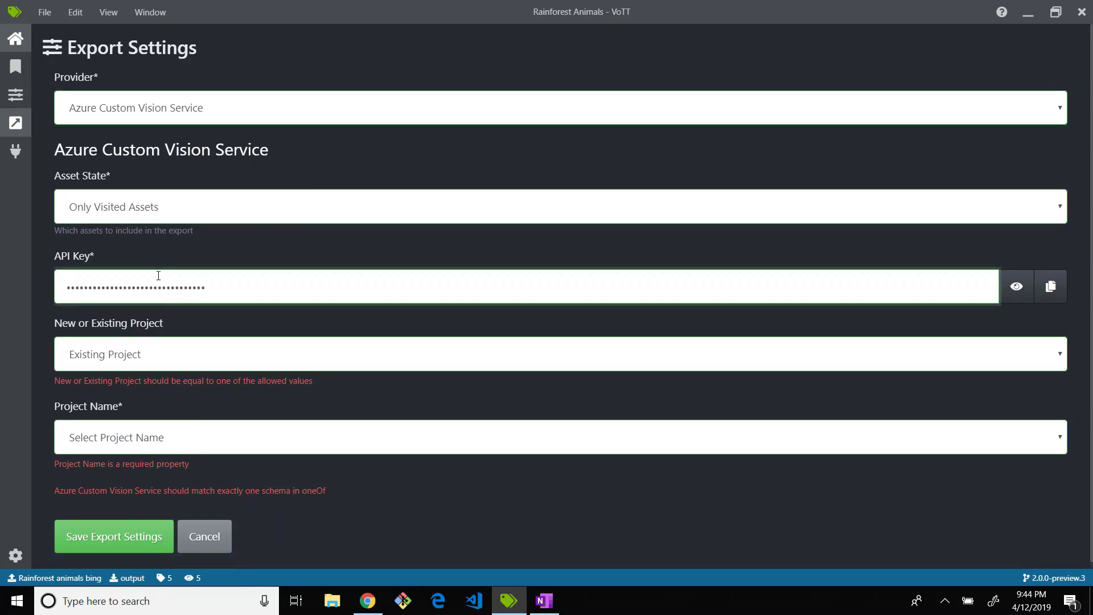
{"action": "left_click", "coordinate": [142, 350]}
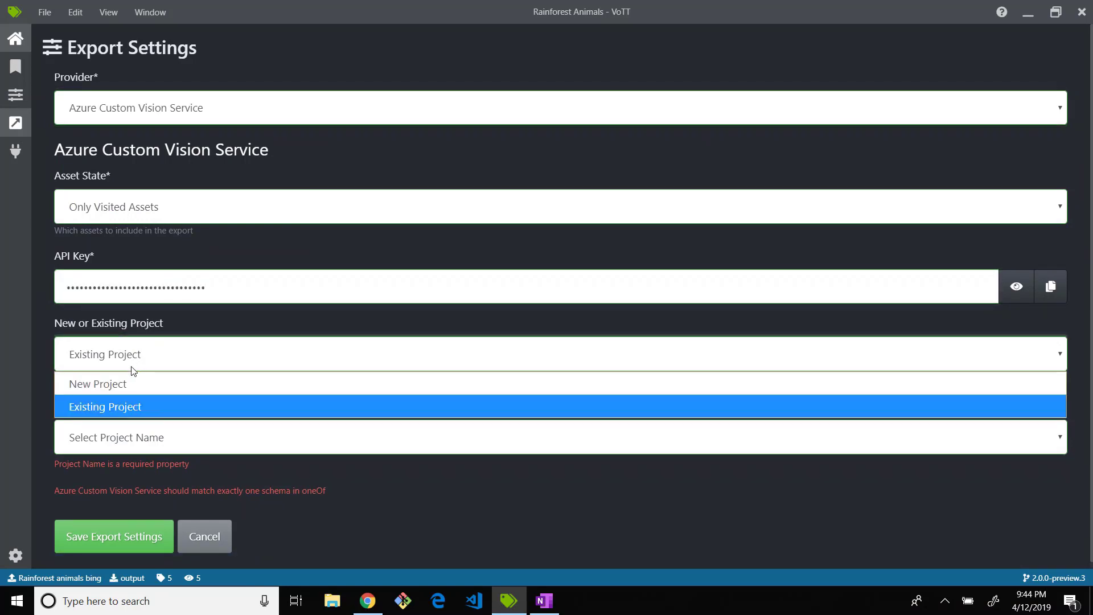
{"action": "left_click", "coordinate": [126, 385]}
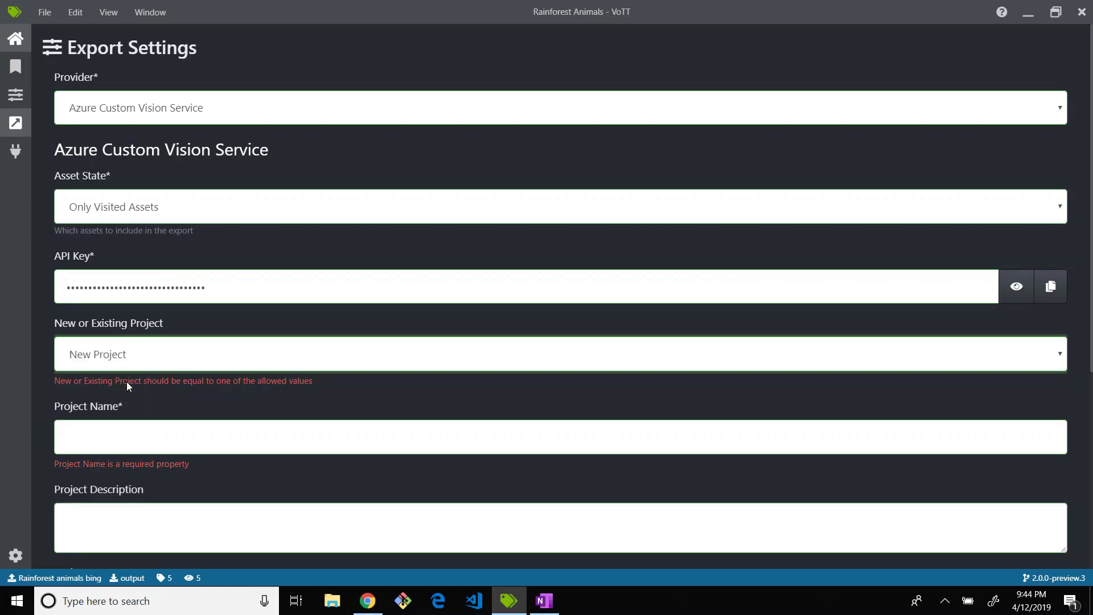
{"action": "left_click", "coordinate": [101, 444]}
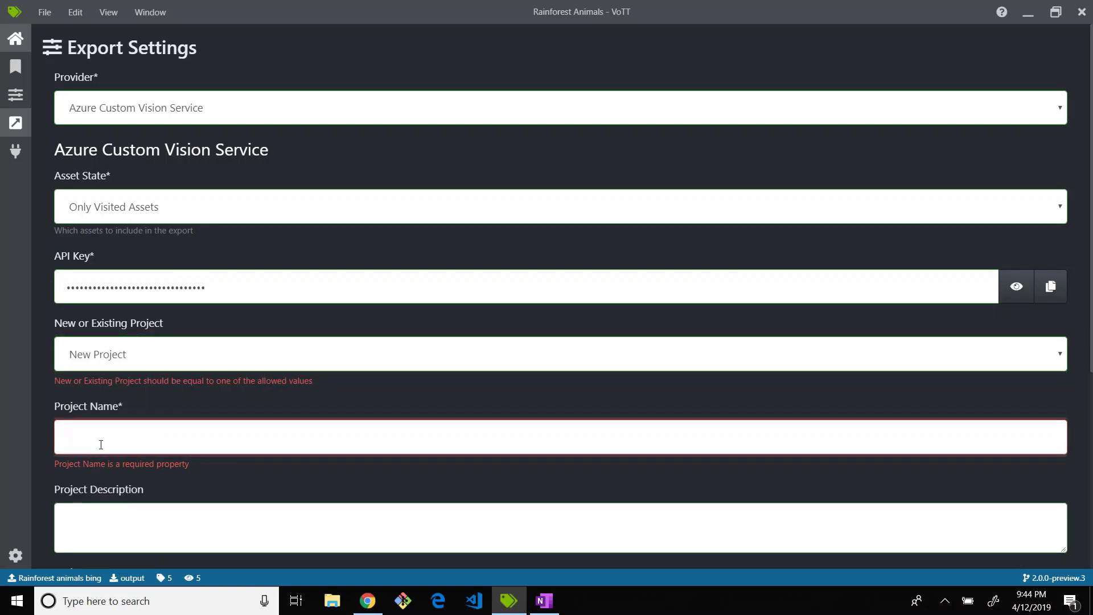
{"action": "type", "text": "Rain"}
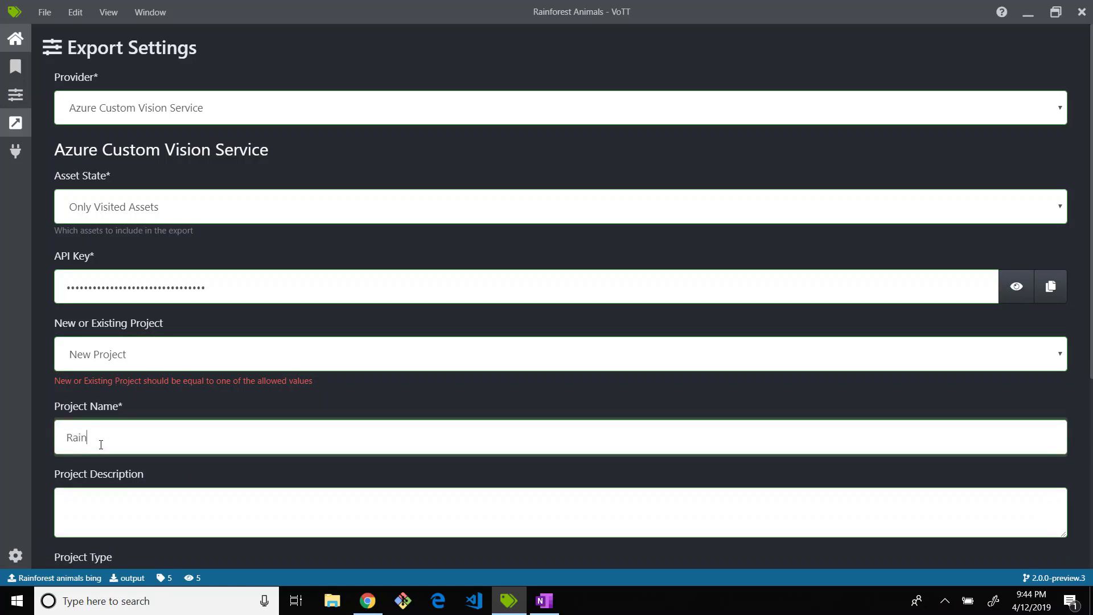
{"action": "type", "text": "forest Animals"}
- Set the project type to Object Detection and the domain to the object detection General option, and save the export settings
{"action": "scroll", "coordinate": [101, 444], "scroll_direction": "down", "scroll_amount": 3}
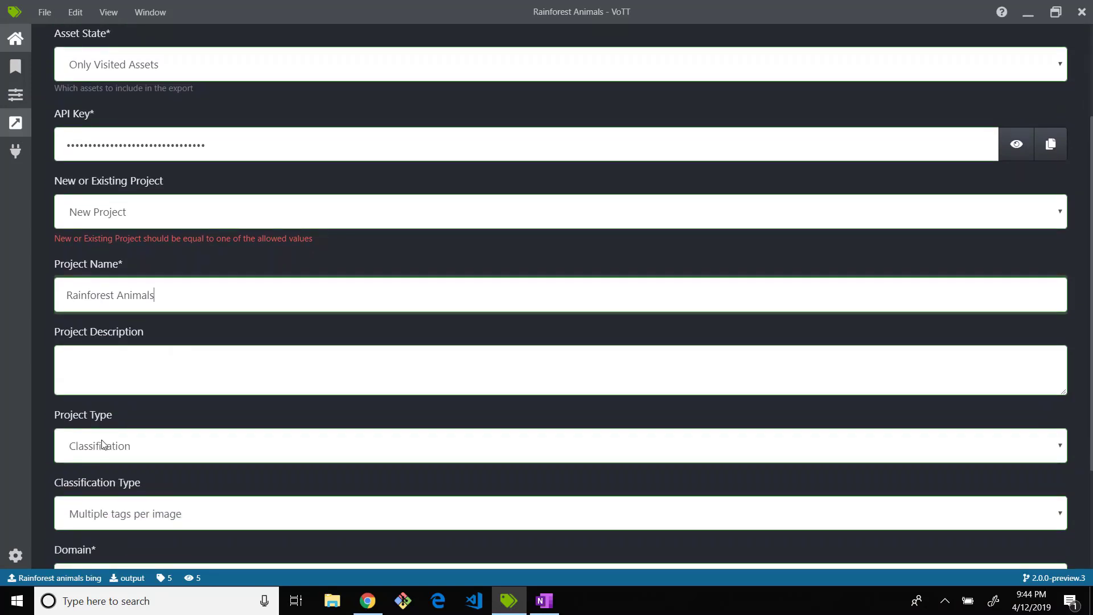
{"action": "left_click", "coordinate": [104, 448]}
{"action": "left_click", "coordinate": [97, 498]}
{"action": "scroll", "coordinate": [39, 452], "scroll_direction": "down", "scroll_amount": 3}
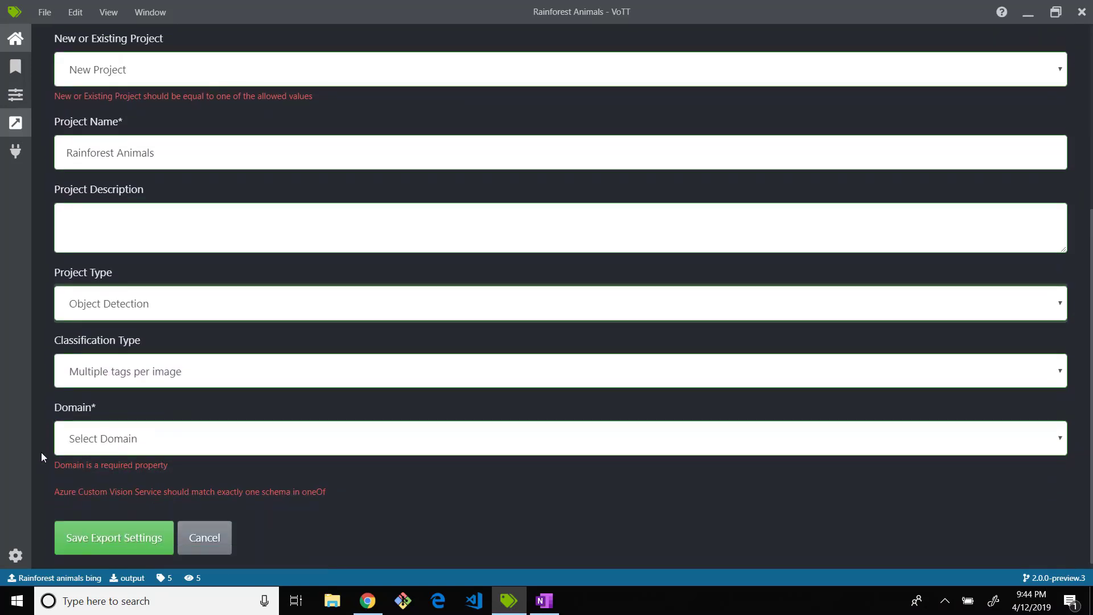
{"action": "left_click", "coordinate": [88, 429]}
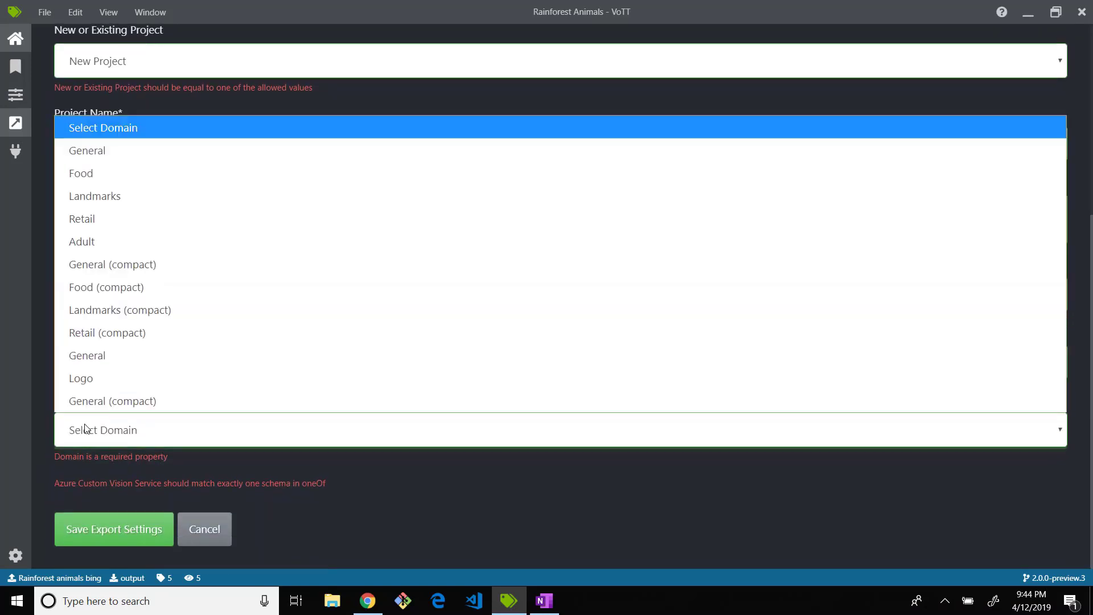
{"action": "left_click", "coordinate": [107, 357]}
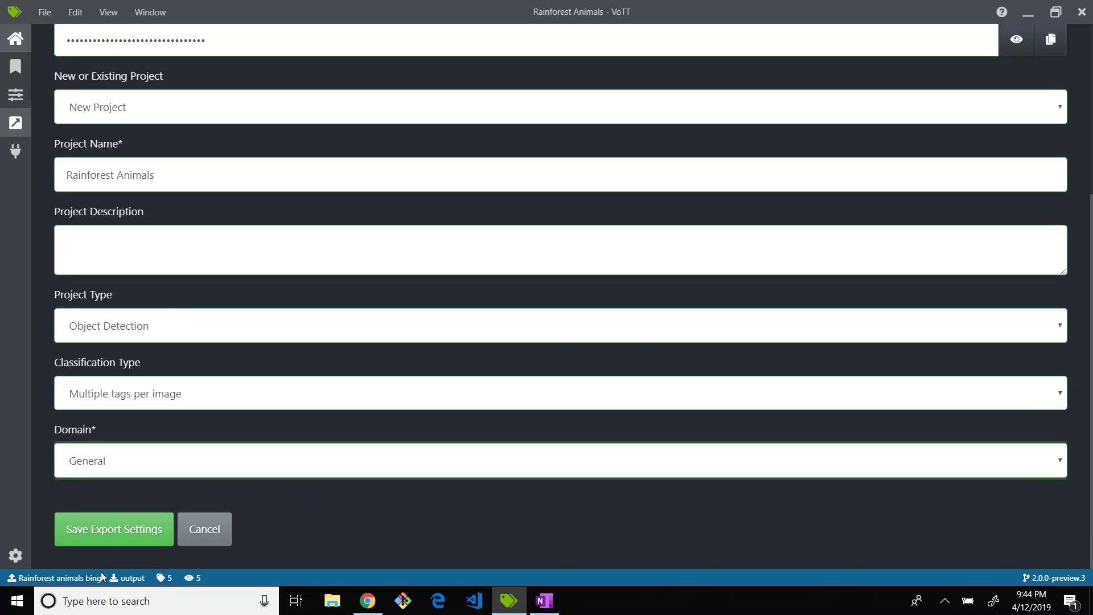
{"action": "left_click", "coordinate": [111, 529]}
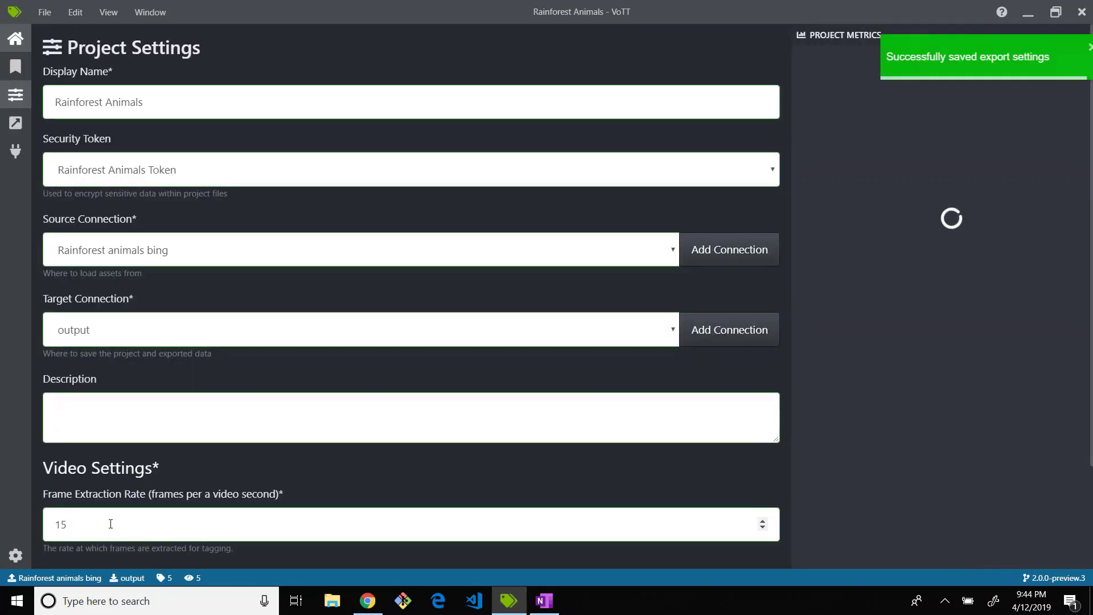
- Return to the tagging editor and export the tagged images to Custom Vision
{"action": "left_click", "coordinate": [16, 66]}
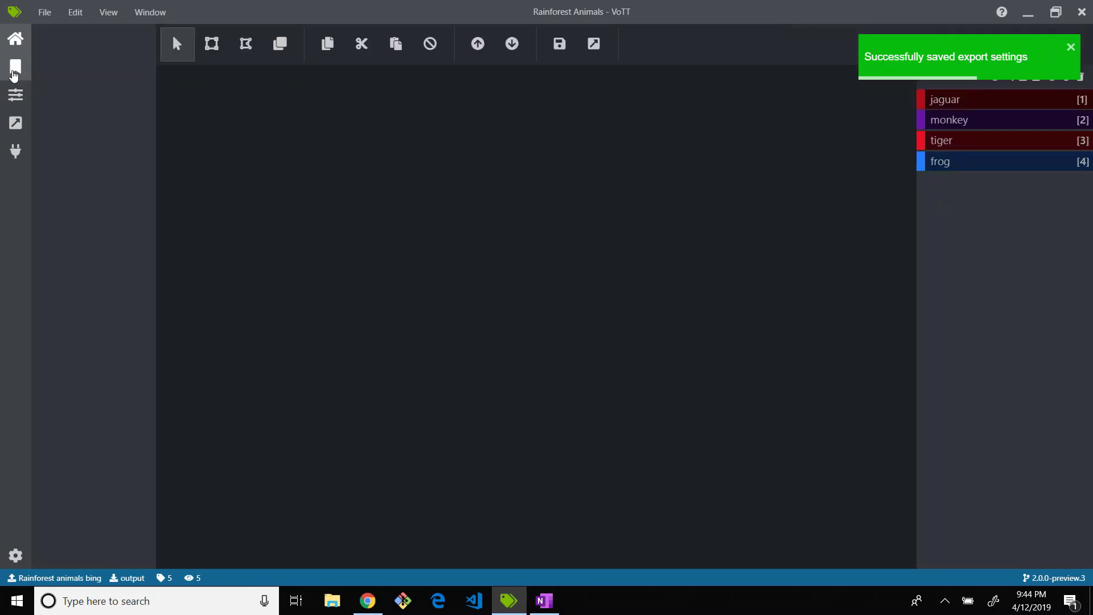
{"action": "left_click", "coordinate": [604, 47]}
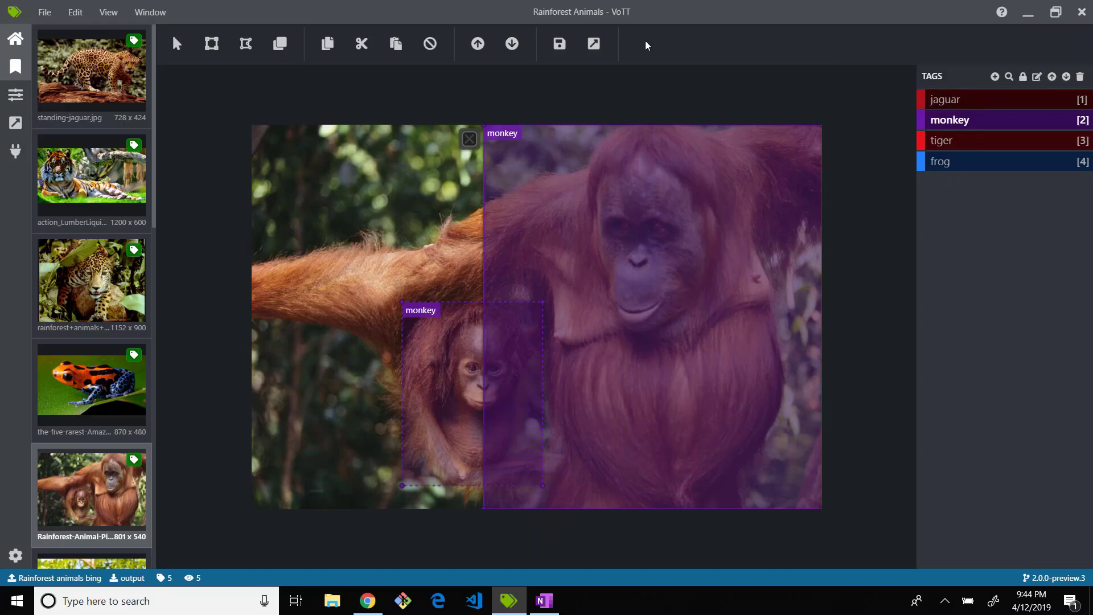
- Switch to Chrome to view the Rainforest Animals training images in Custom Vision, and bring up the Microsoft/VoTT GitHub page
{"action": "key", "text": "alt+Tab"}
{"action": "key", "text": "Tab"}
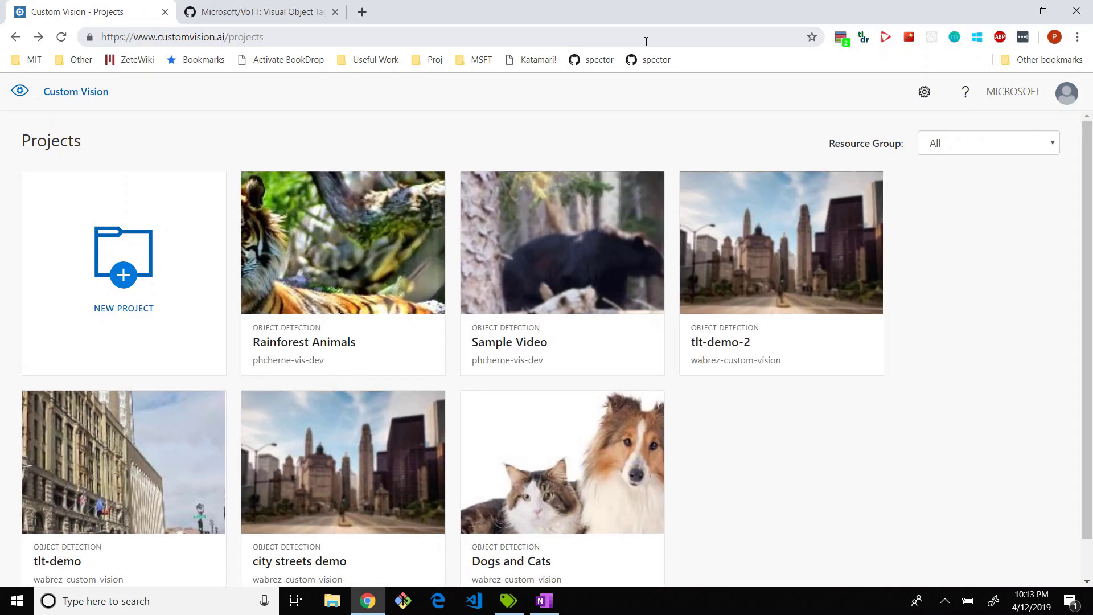
{"action": "left_click", "coordinate": [365, 238]}
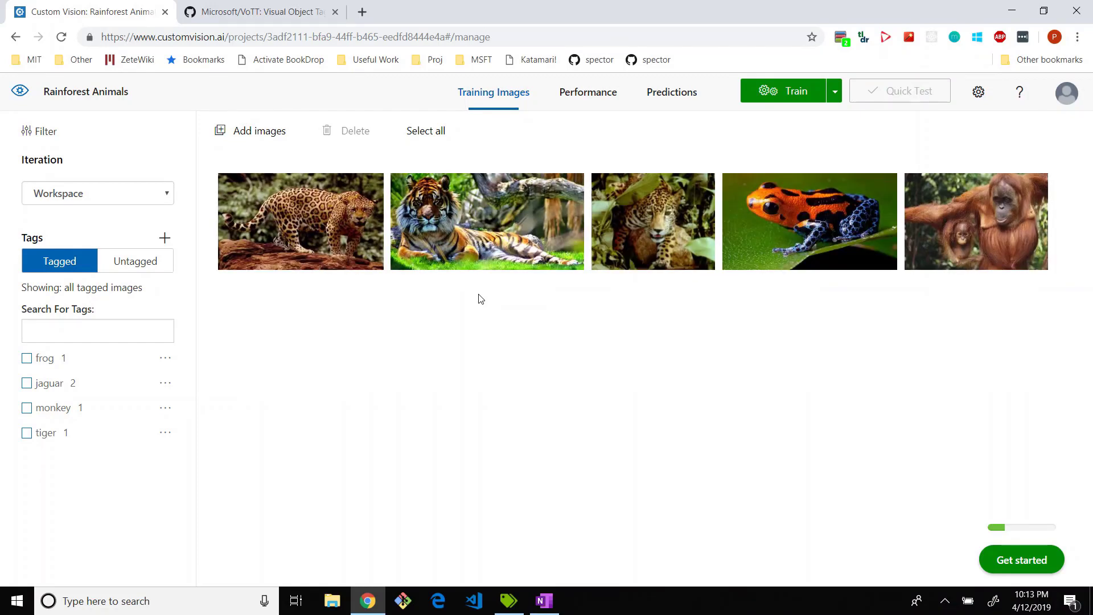
{"action": "left_click", "coordinate": [238, 12]}
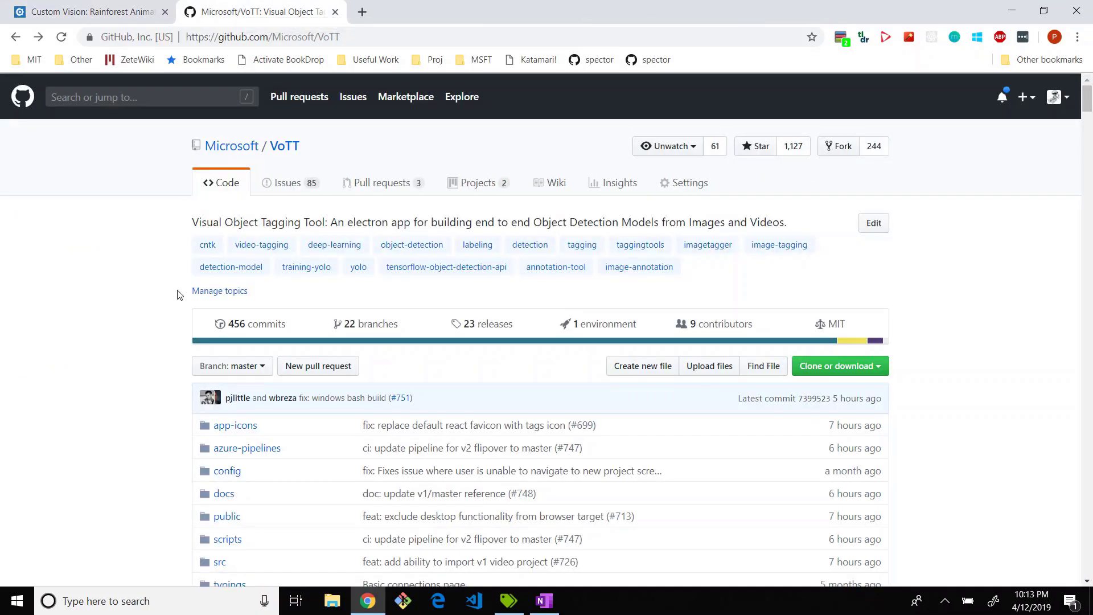